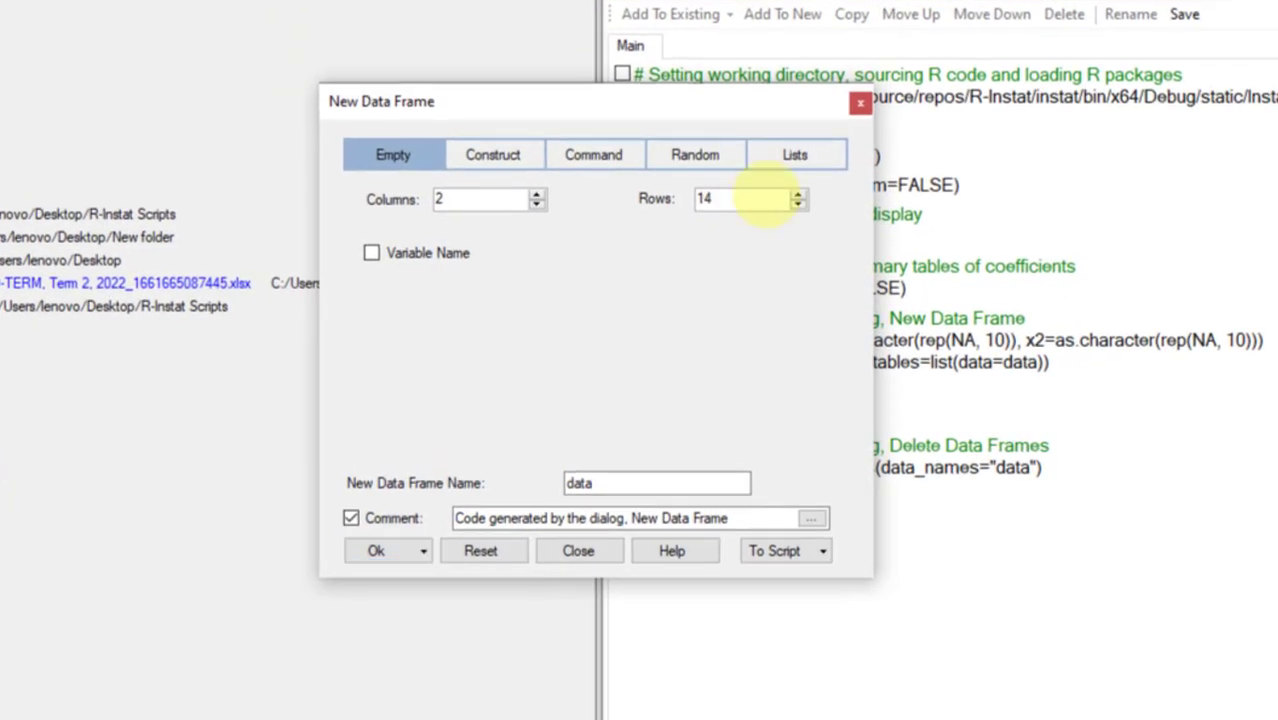
Create the empty data frame with 2 columns and 14 rows, and rename columns x1 and x2 to mass and number.
click(378, 548)
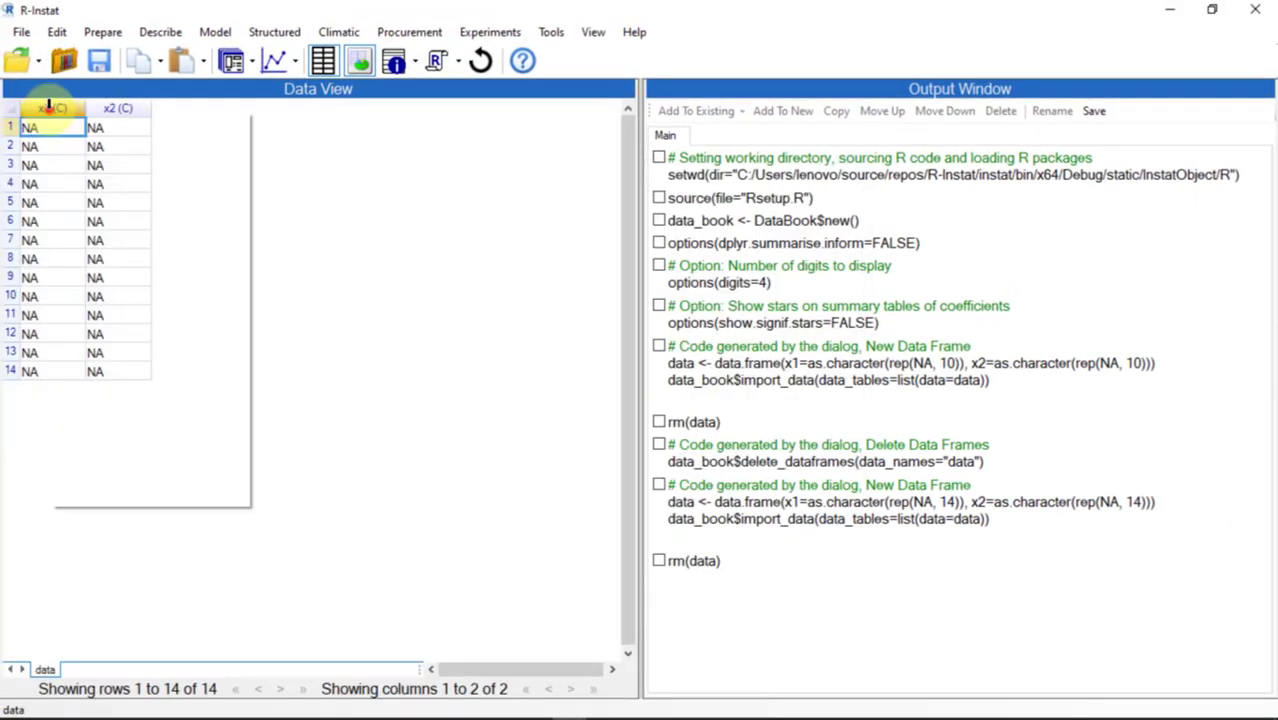
right_click(50, 107)
click(83, 120)
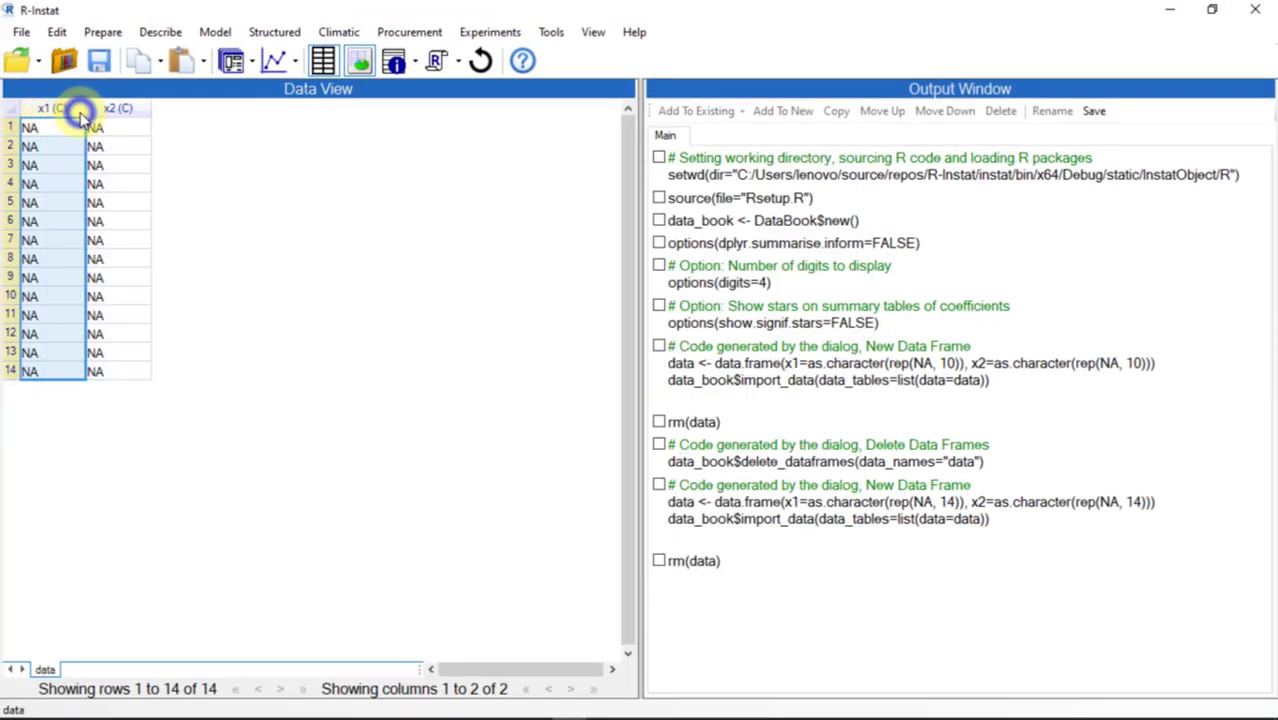
text(mass)
click(418, 522)
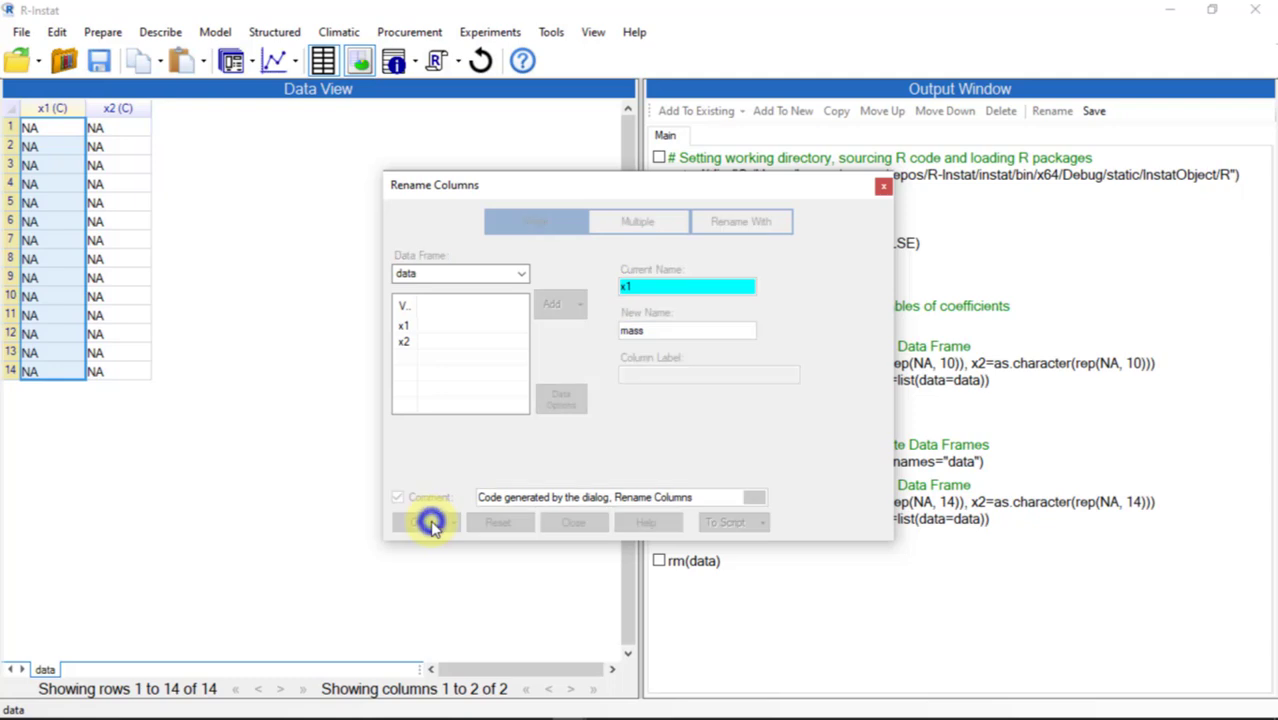
text(number)
click(416, 522)
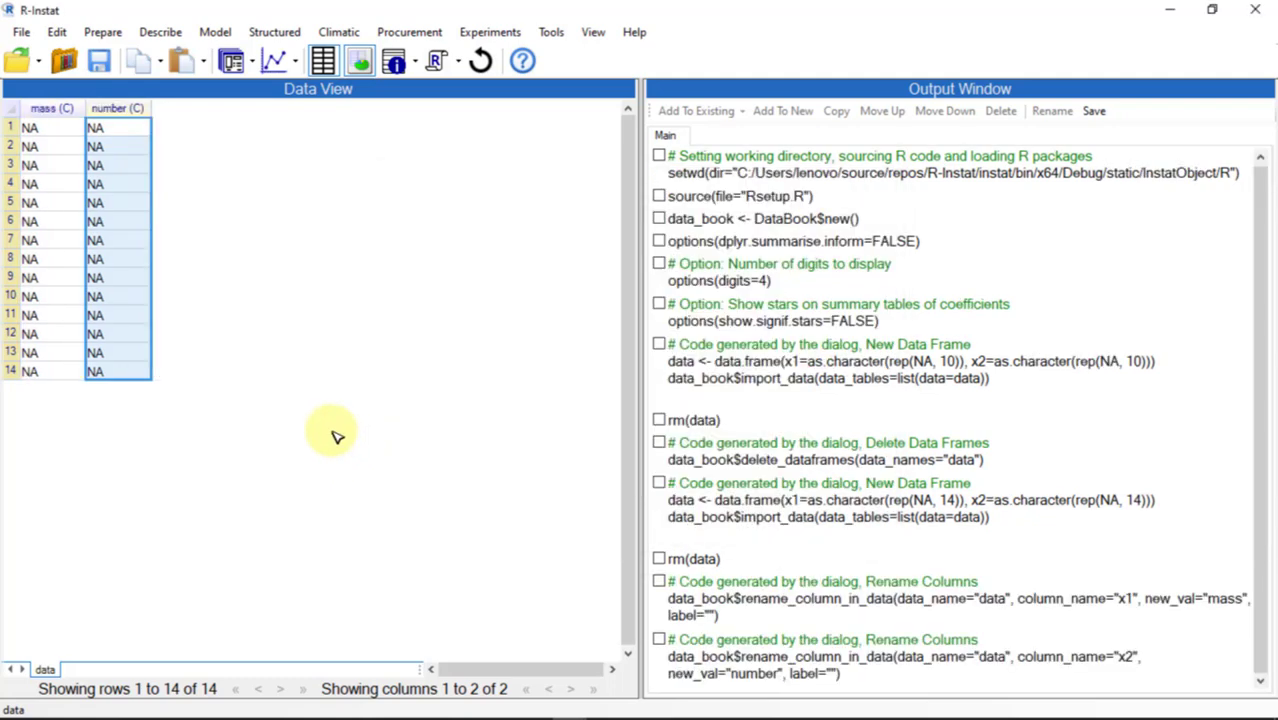
Enter the consecutive values 47 to 60 down rows 1 to 14 of the mass column.
double_click(57, 130)
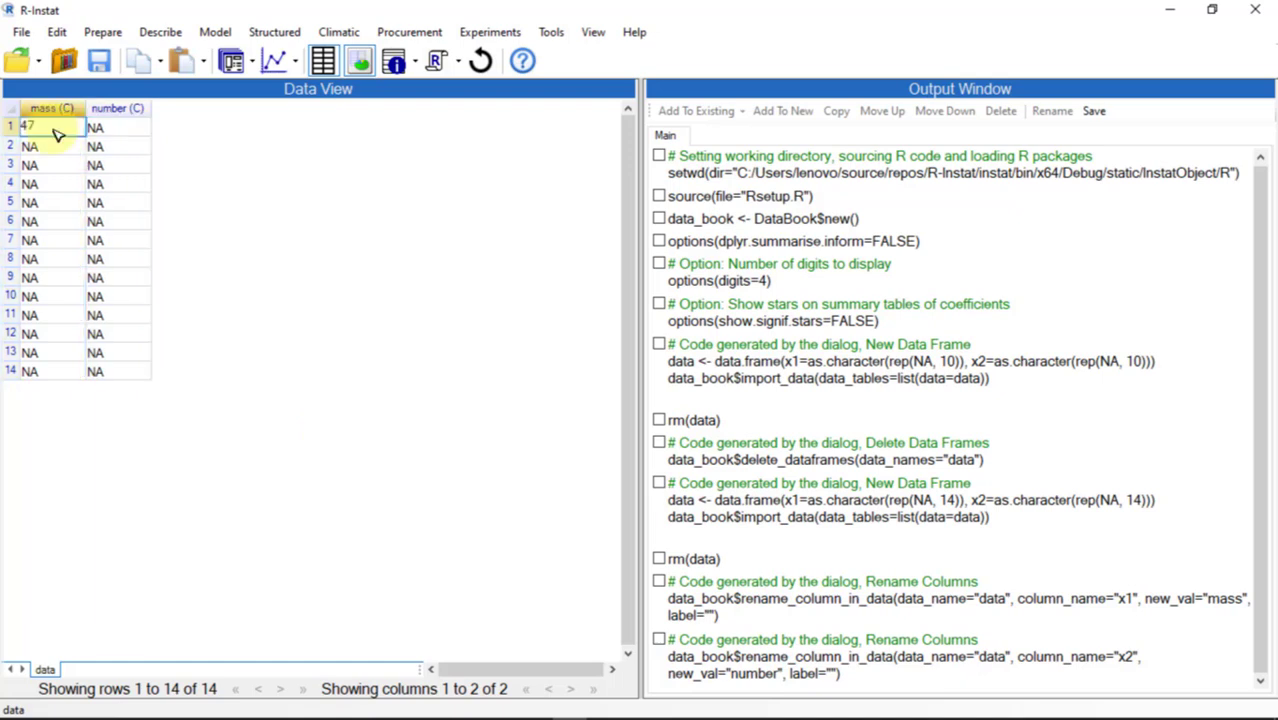
text(47)
key(Return)
text(48)
key(Return)
text(4)
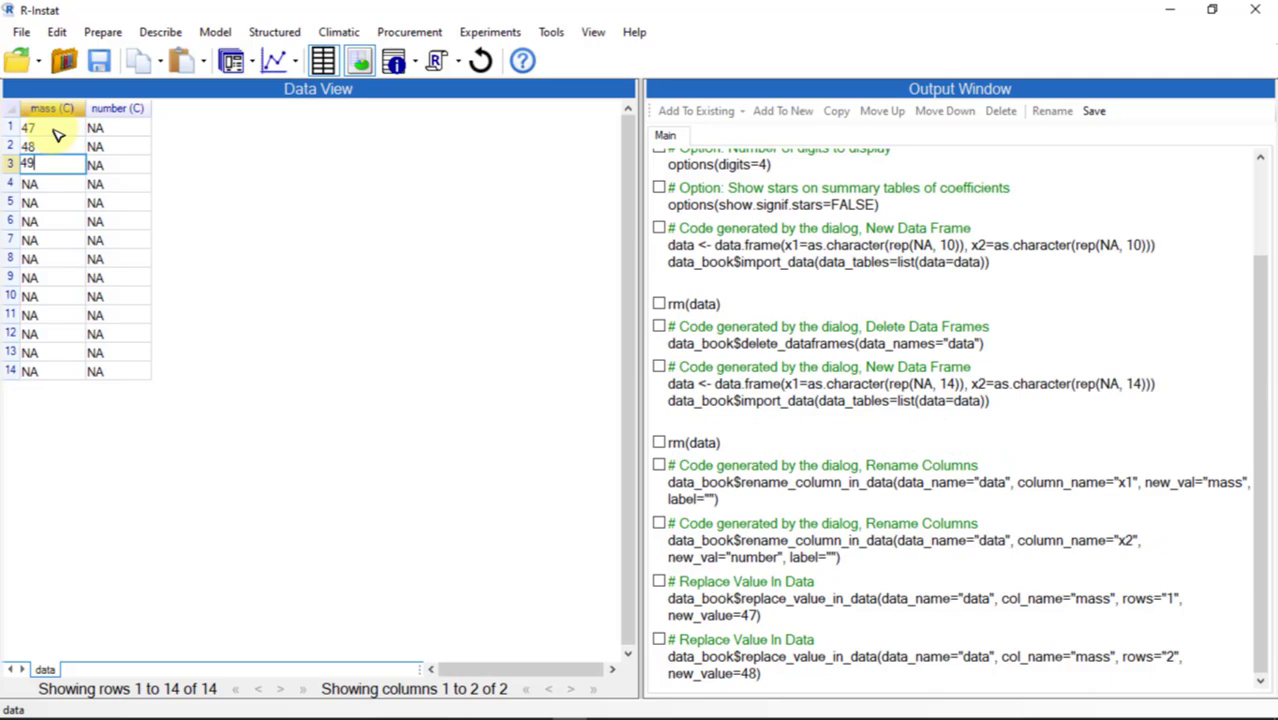
text(9)
key(Return)
text(50)
key(Return)
text(51)
key(Return)
text(52)
key(Return)
text(53)
key(Return)
text(54)
key(Return)
text(55)
key(Return)
text(56)
key(Return)
text(57 58)
key(Return)
text(59 60)
Enter 2, 0, 1, 2, 3, 2, 5, 6, 7, 5, 3, 2, 1, 1 down rows 1 to 14 of the number column.
click(107, 127)
text(2 0 1 2 3)
key(Return)
text(2)
key(Return)
text(5)
key(Return)
text(6)
key(Return)
text(7)
key(Return)
text(5)
key(Return)
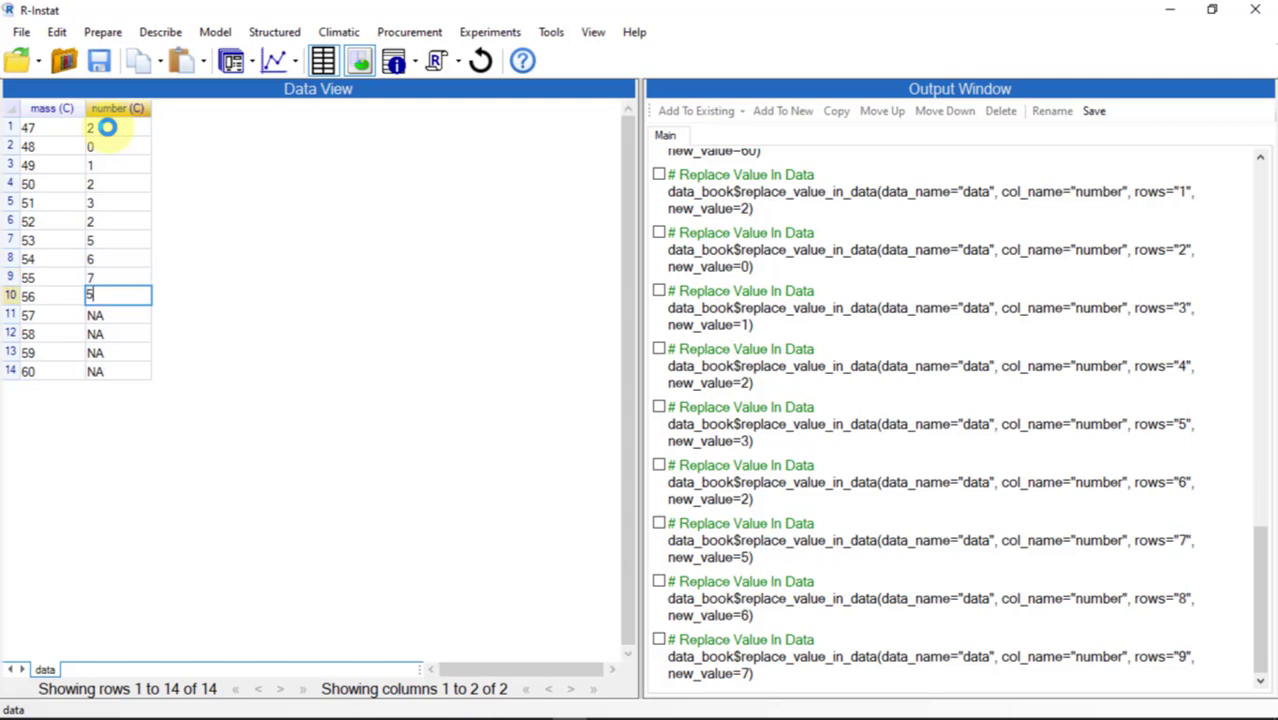
text(3)
key(Return)
text(2)
key(Return)
text(1)
key(Return)
text(1)
key(Return)
Convert both the mass and number columns from character to numeric.
right_click(57, 108)
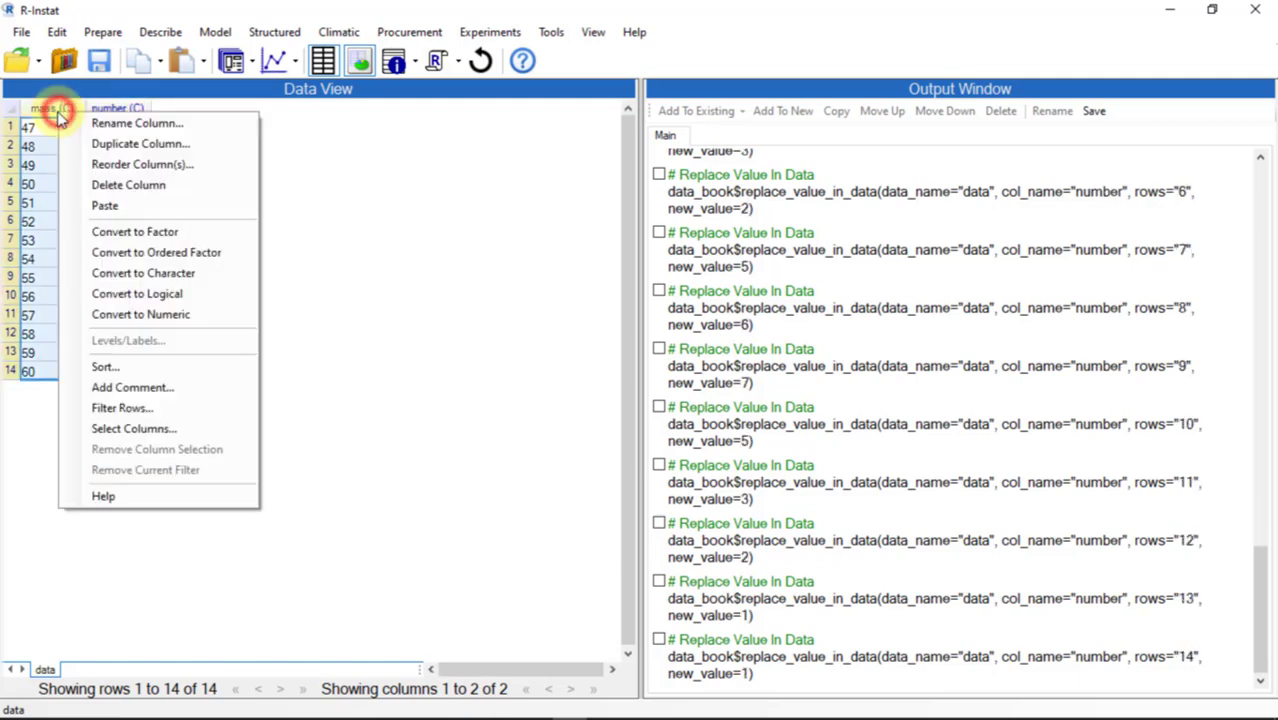
click(112, 313)
right_click(110, 110)
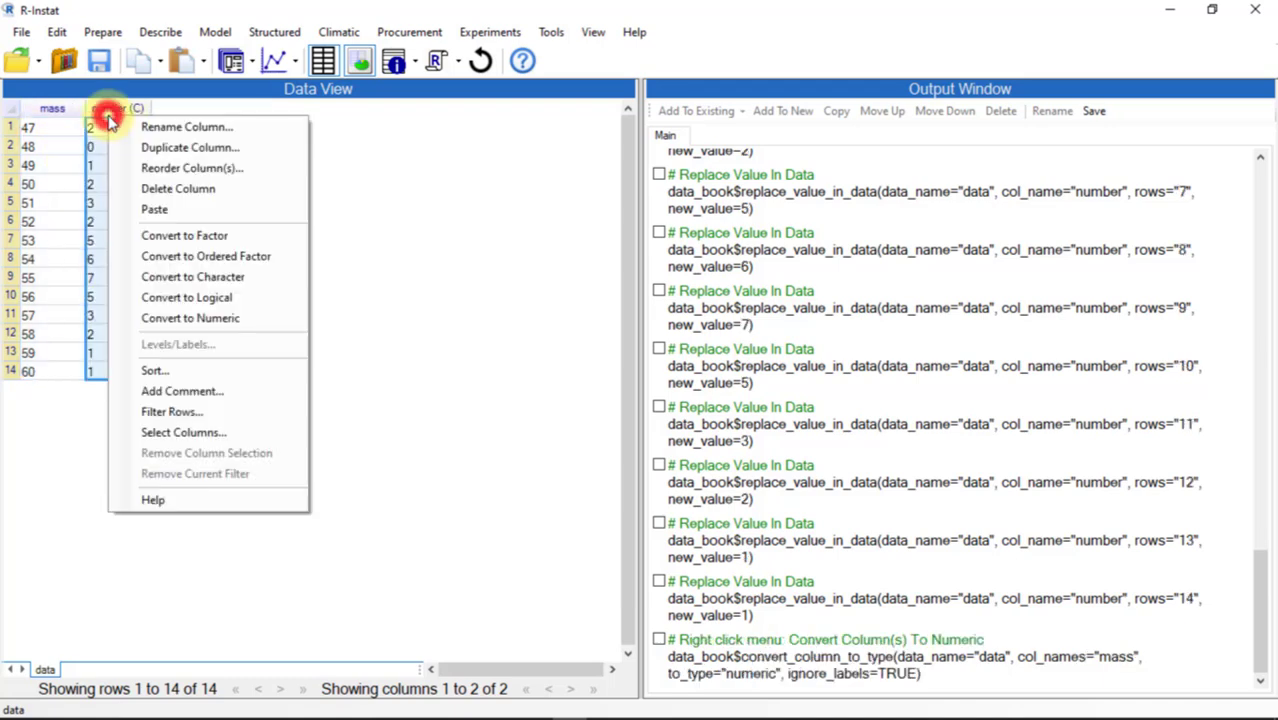
click(189, 318)
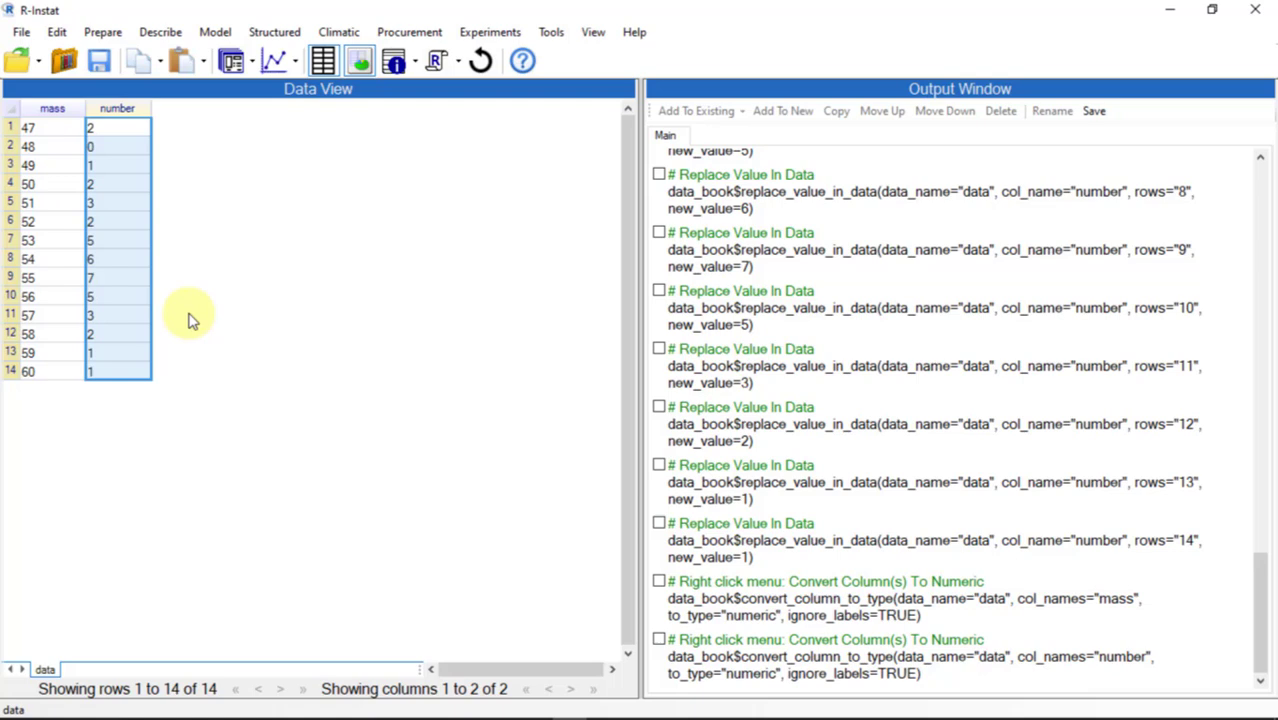
Start another empty 14-row data frame, enable variable names, and name its two variables mass and number.
click(21, 32)
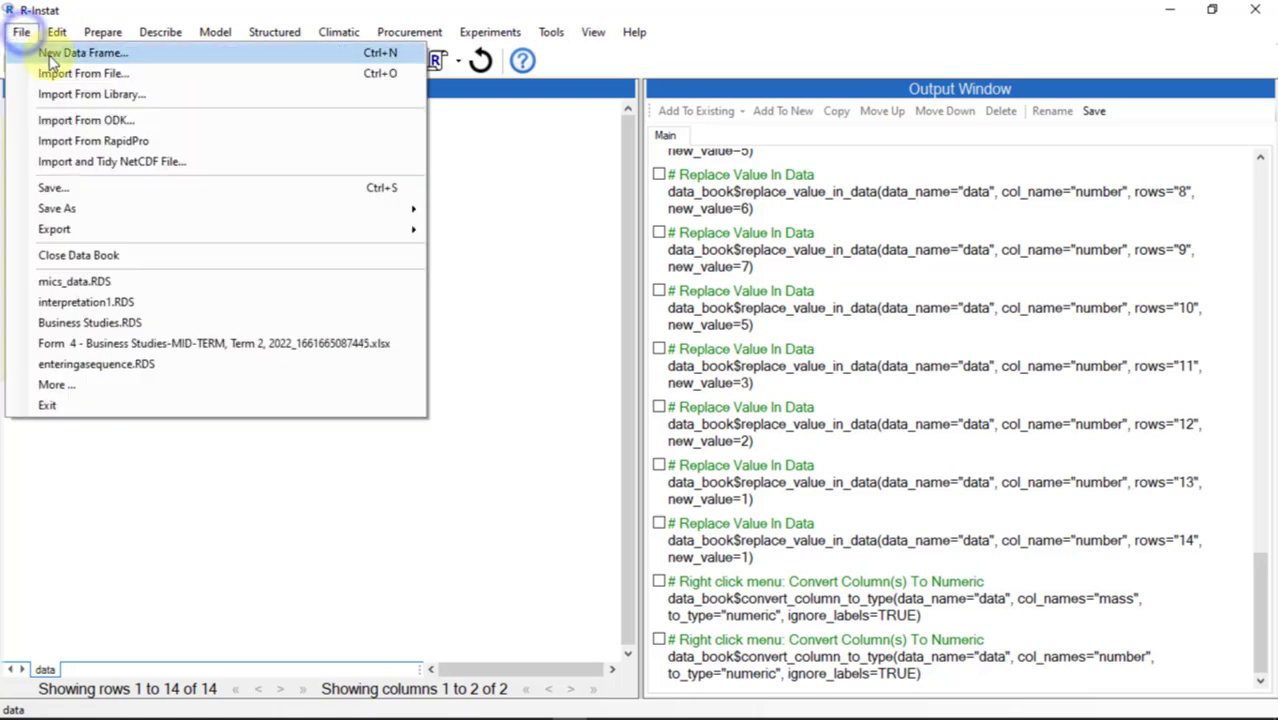
click(50, 54)
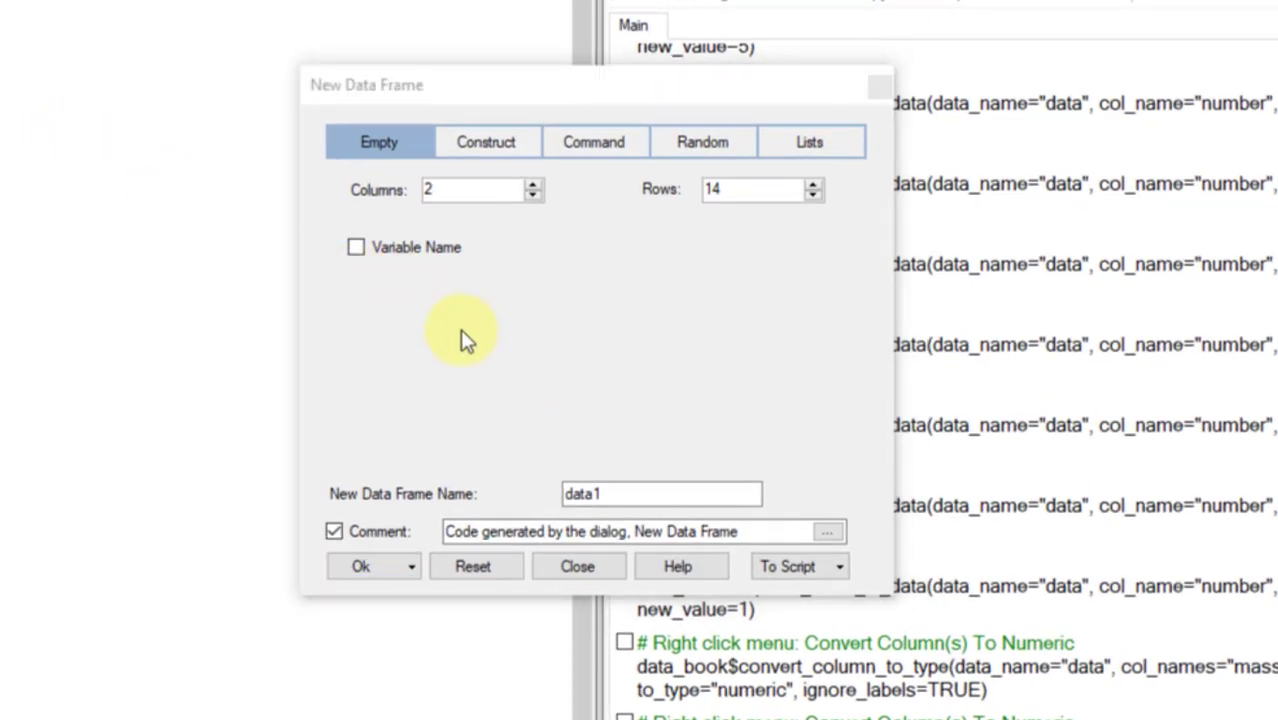
click(356, 248)
click(400, 322)
text(mass)
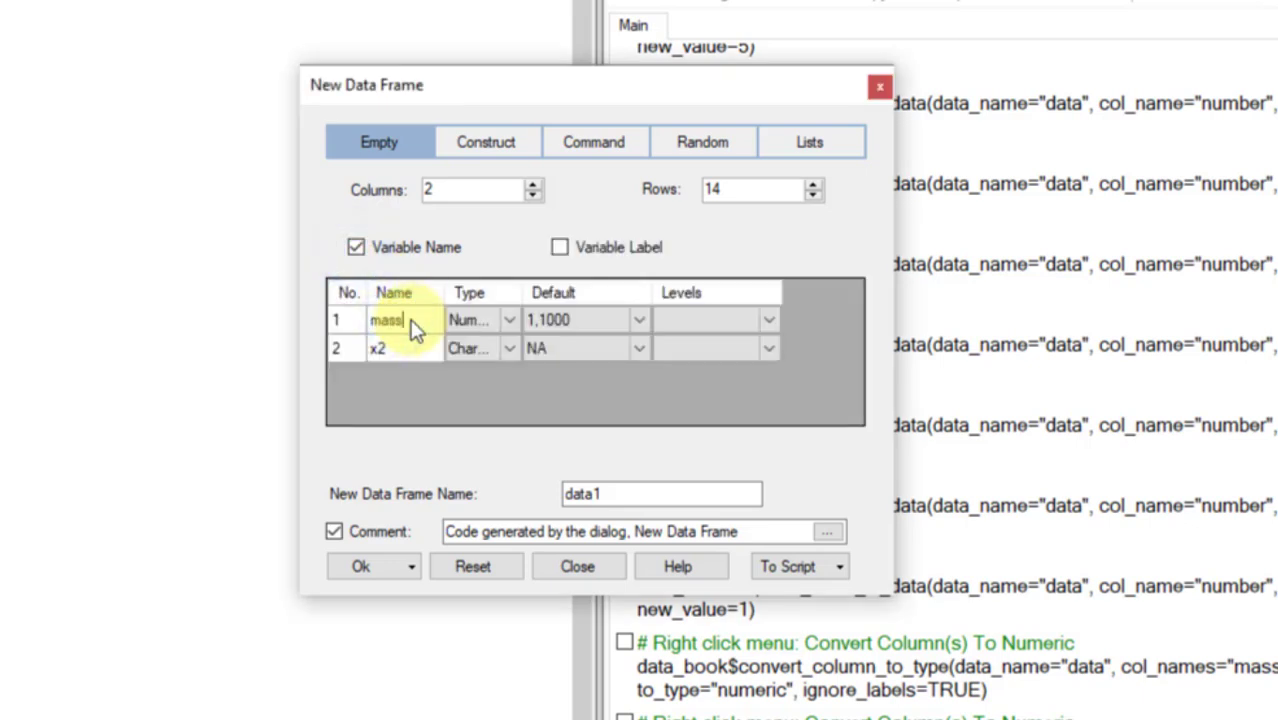
click(412, 354)
text(number)
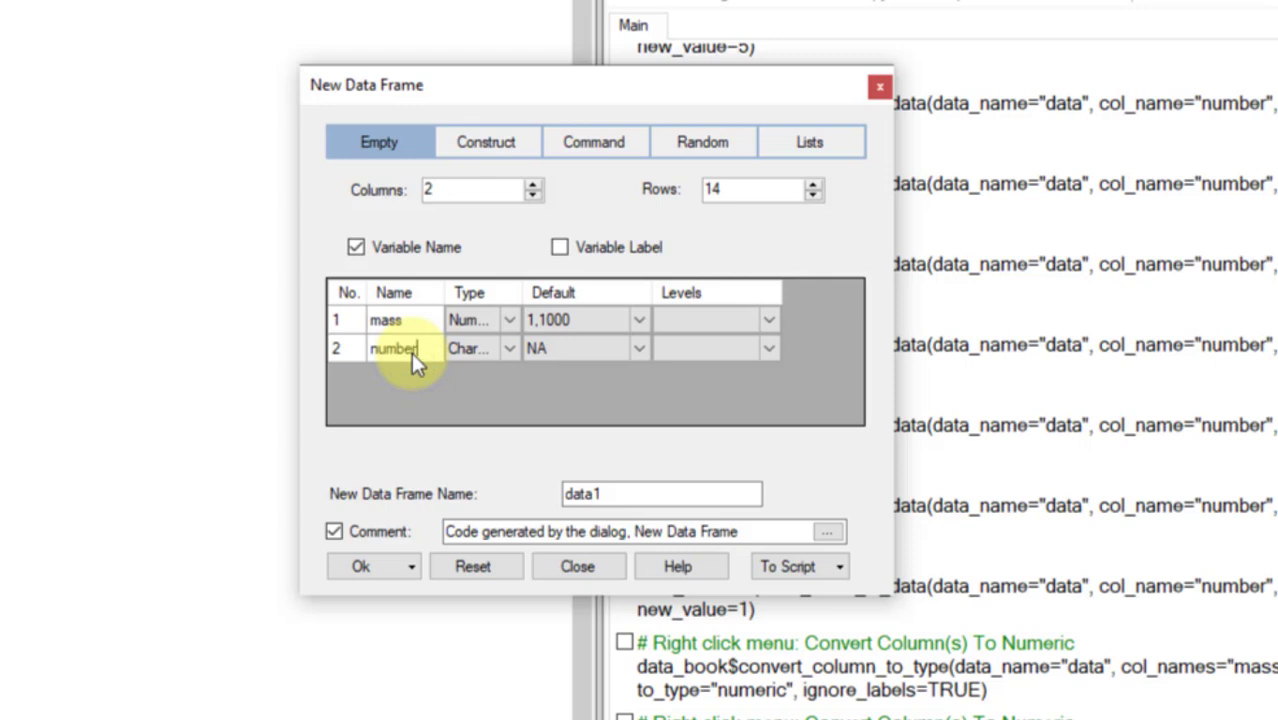
Set the default of mass to 47,60 and the type of number to Numeric, and create the data frame data1.
click(585, 320)
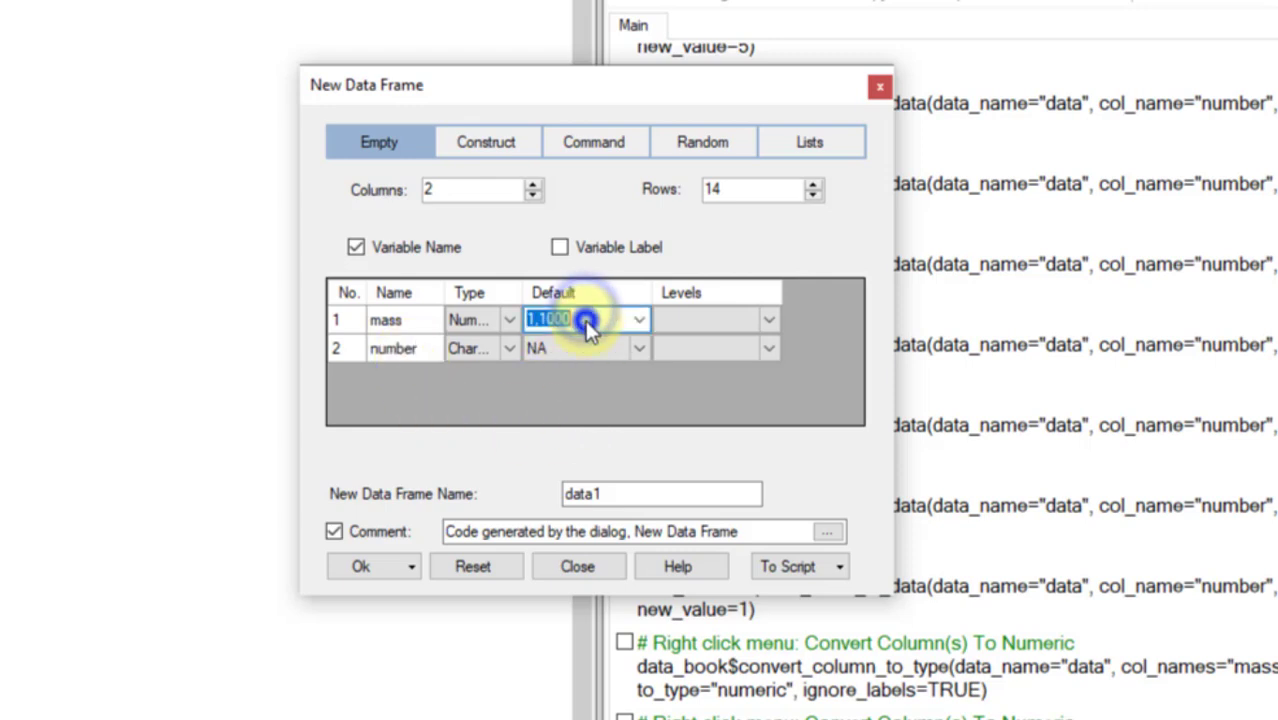
text(47.)
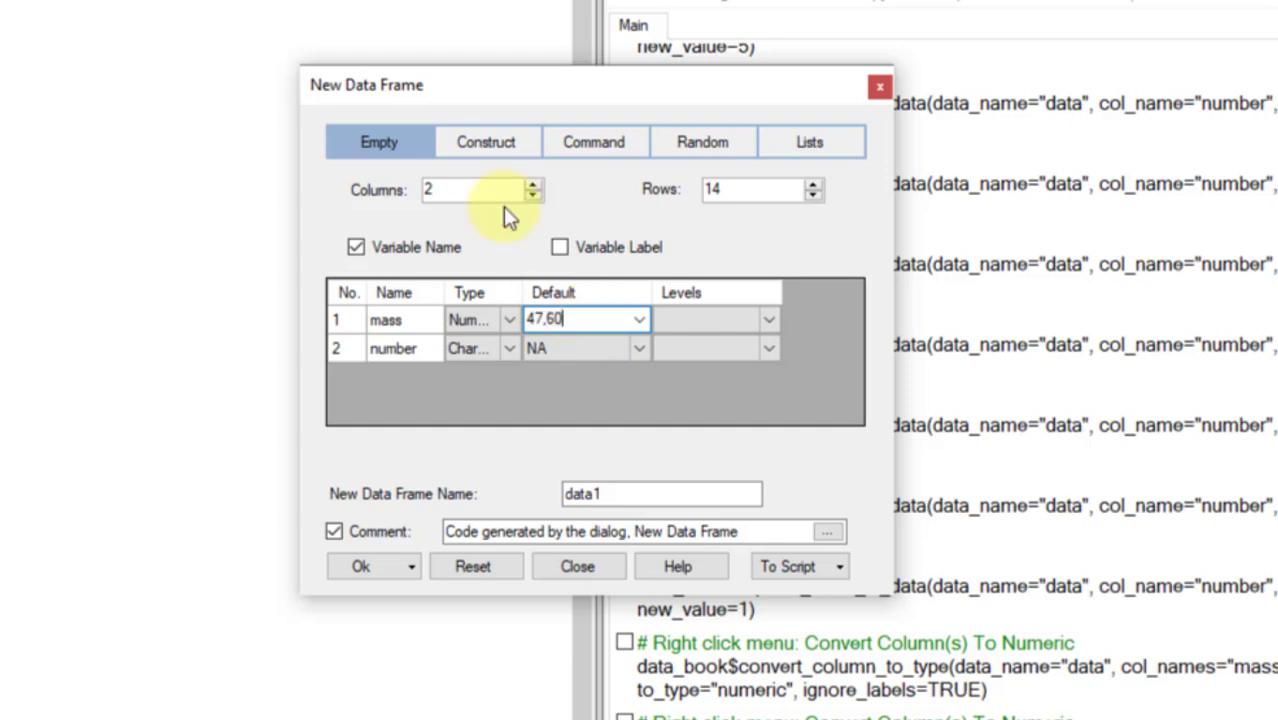
click(505, 352)
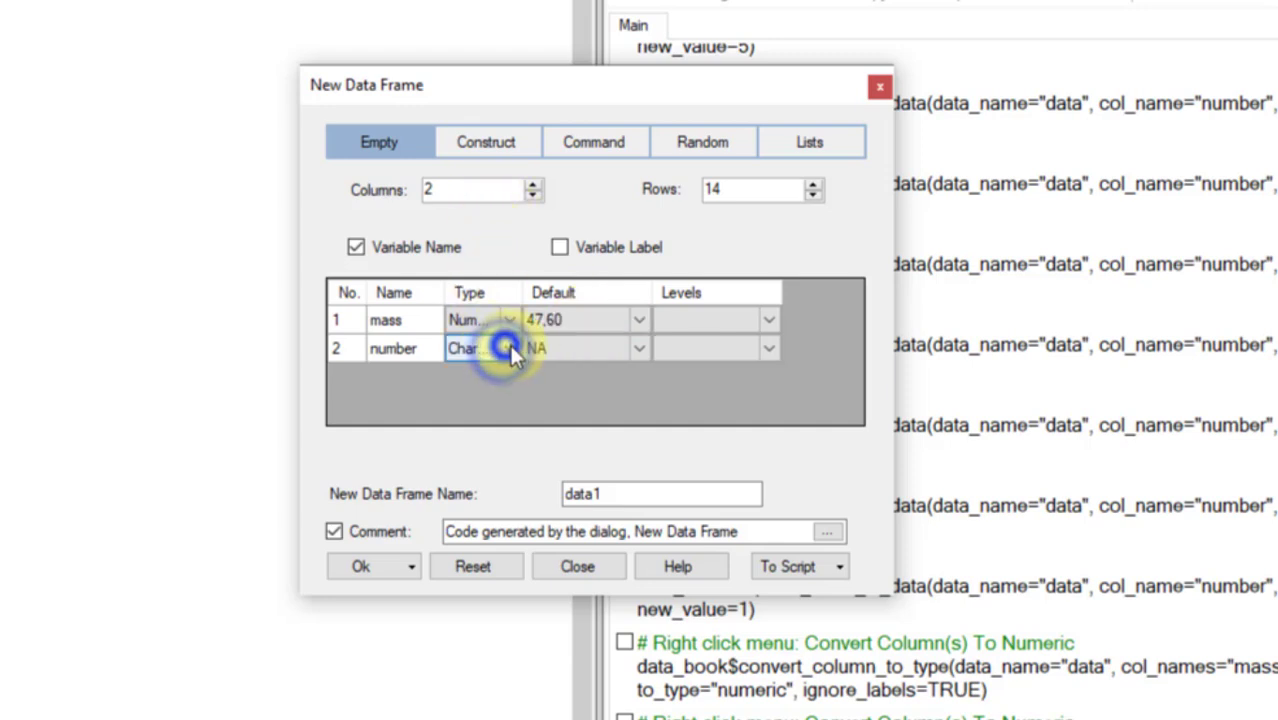
click(508, 348)
click(497, 390)
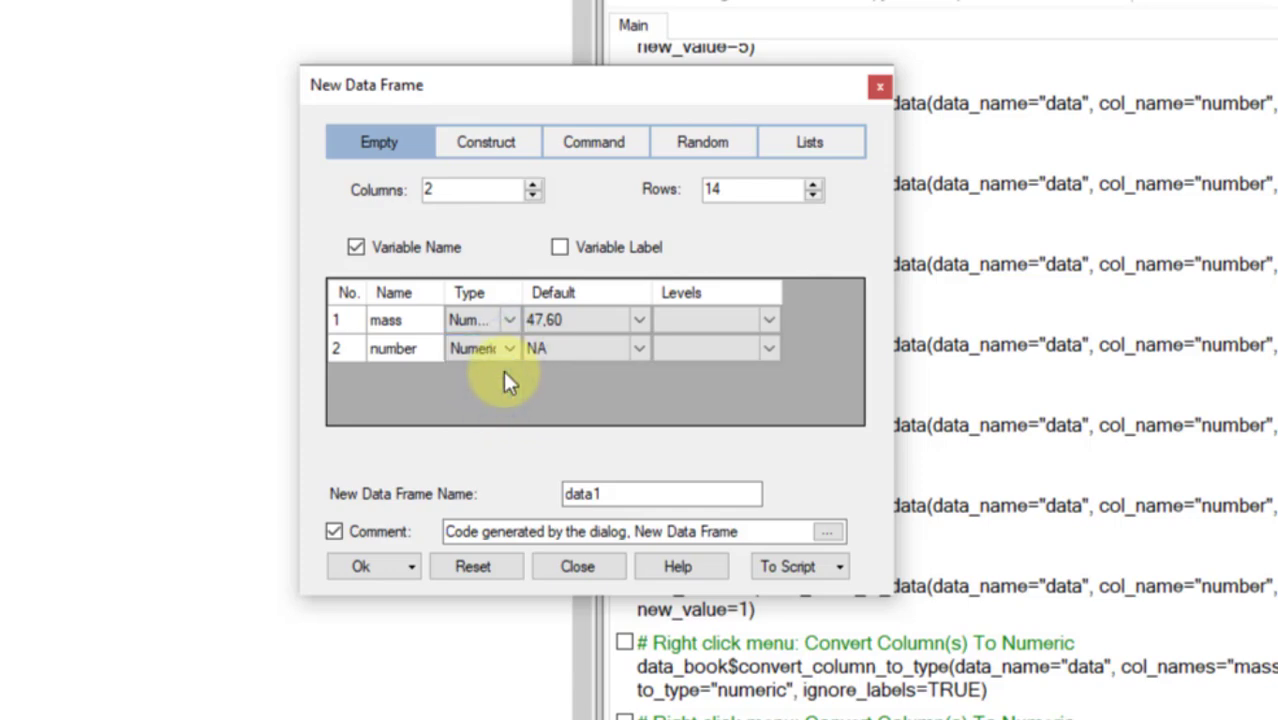
click(400, 565)
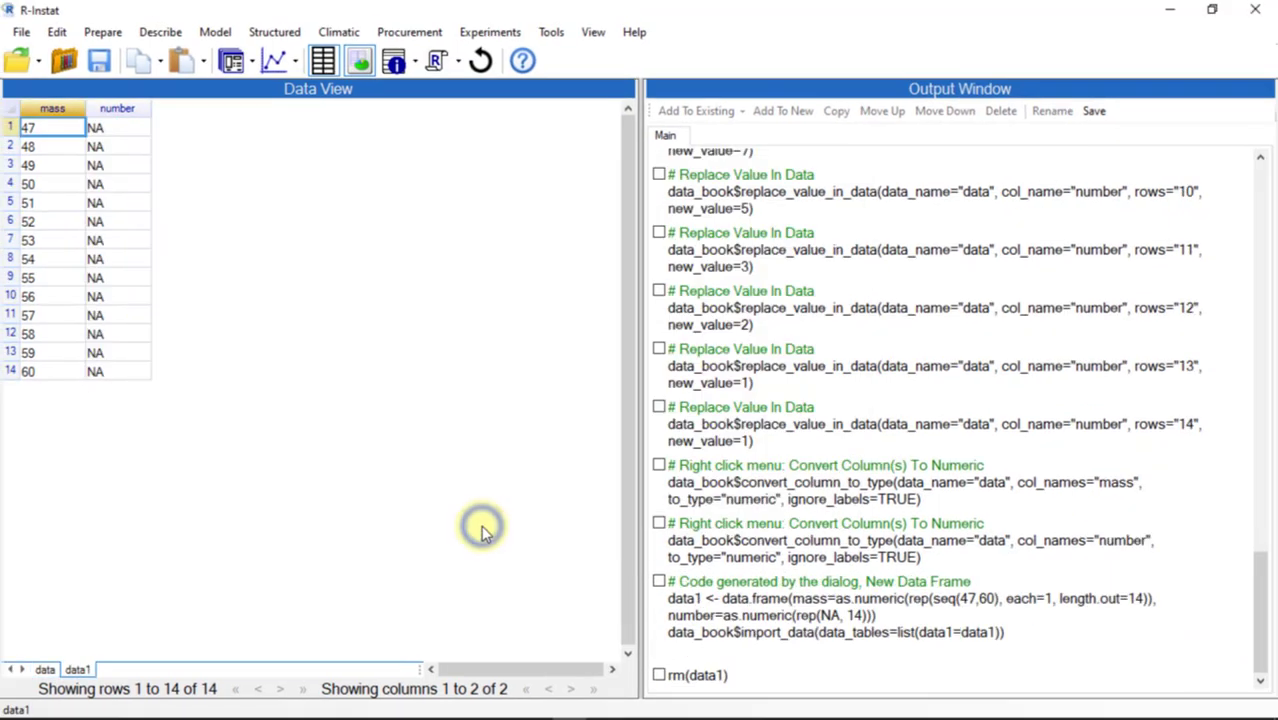
Fill data1's number column from row 1 with 2, 0, 1, 2, 3, 2, 5, 6, 7, 5, 3, 2, 1, 1.
click(116, 128)
text(2)
key(Return)
text(0)
key(Return)
text(1)
key(Return)
text(2 3)
key(Return)
text(2)
key(Return)
text(5)
key(Return)
text(6)
key(Return)
text(7)
key(Return)
text(5)
key(Return)
text(3)
key(Return)
text(2)
key(Return)
text(1)
key(Return)
text(1)
key(Return)
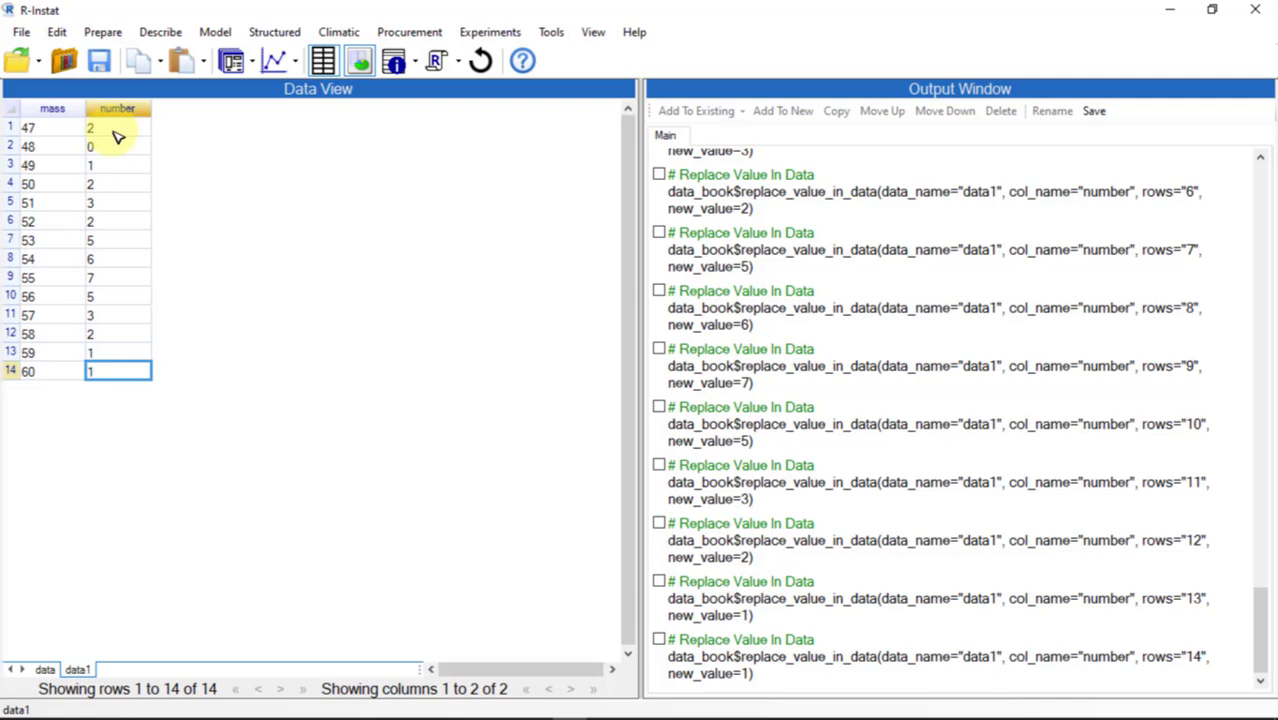
Import the Sleep dataset from the mosaic package in the R library.
click(21, 31)
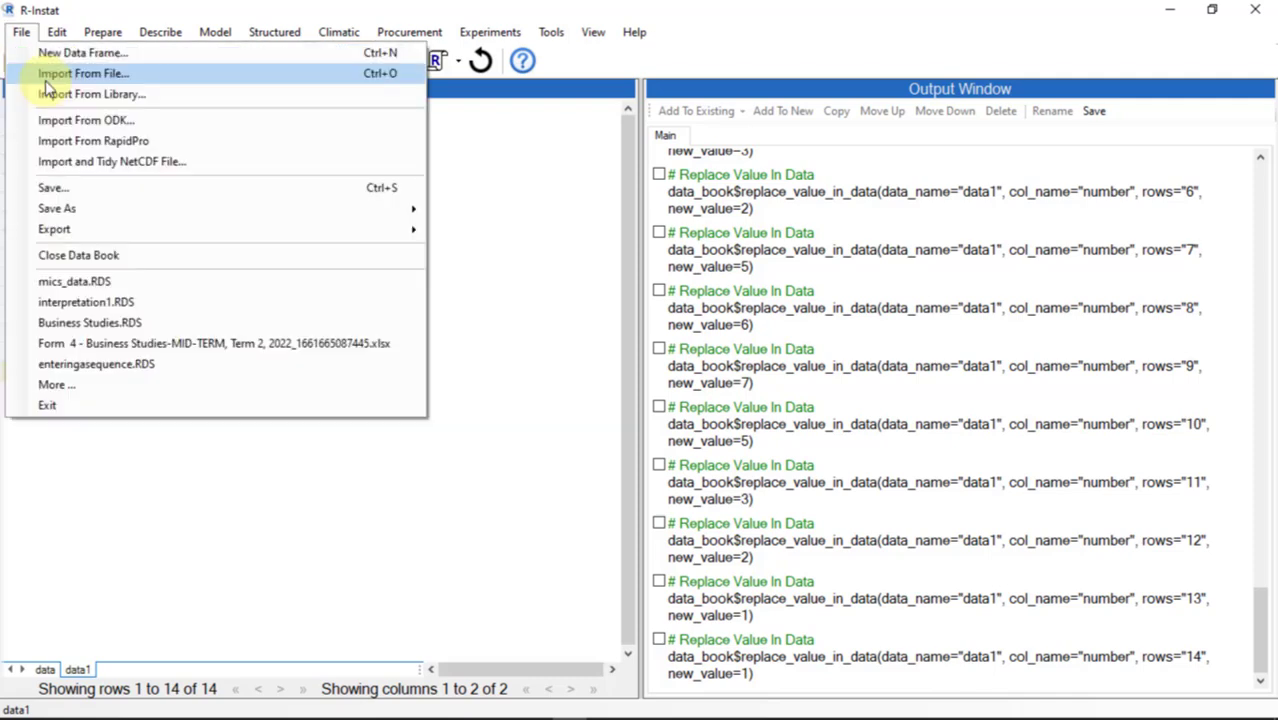
click(48, 94)
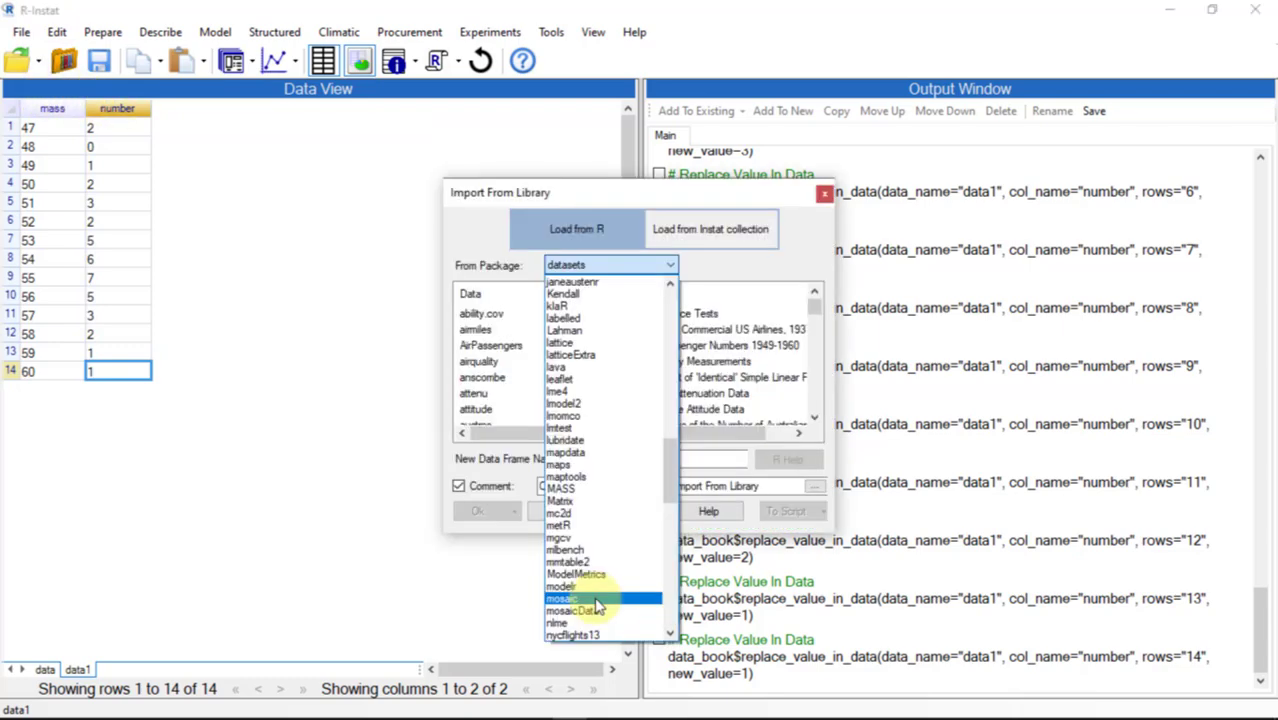
click(595, 600)
click(476, 332)
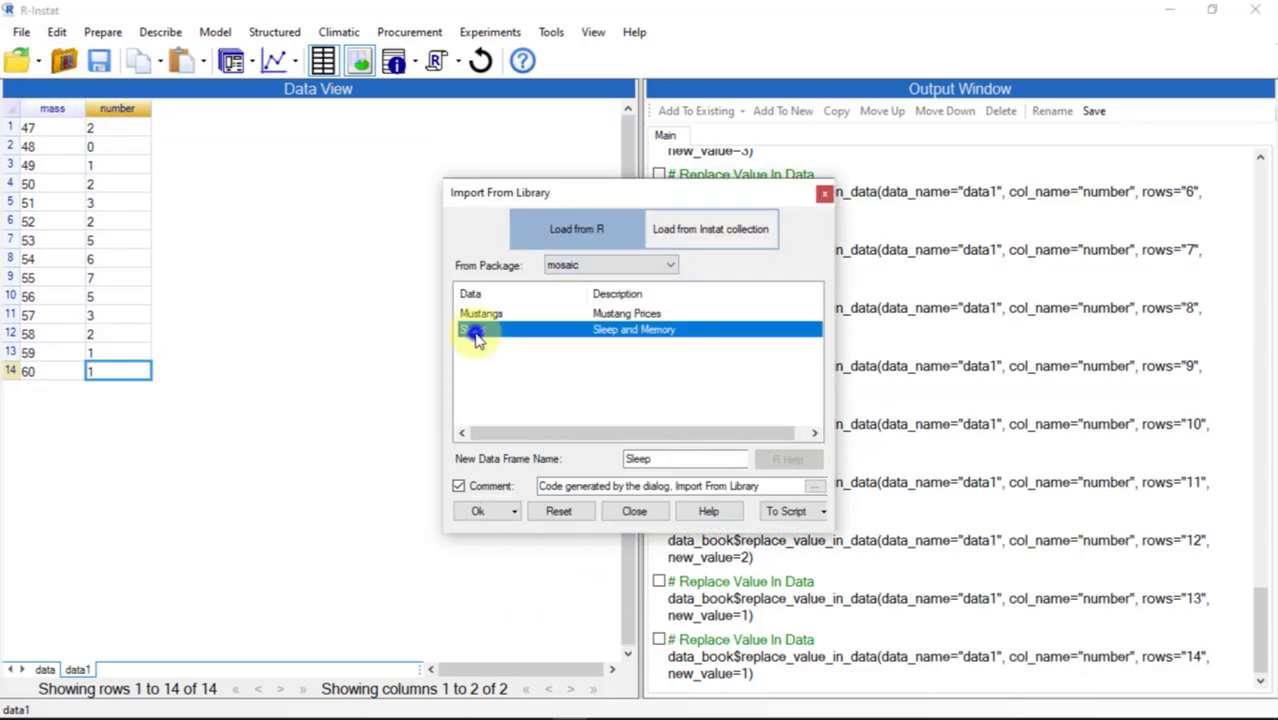
click(480, 511)
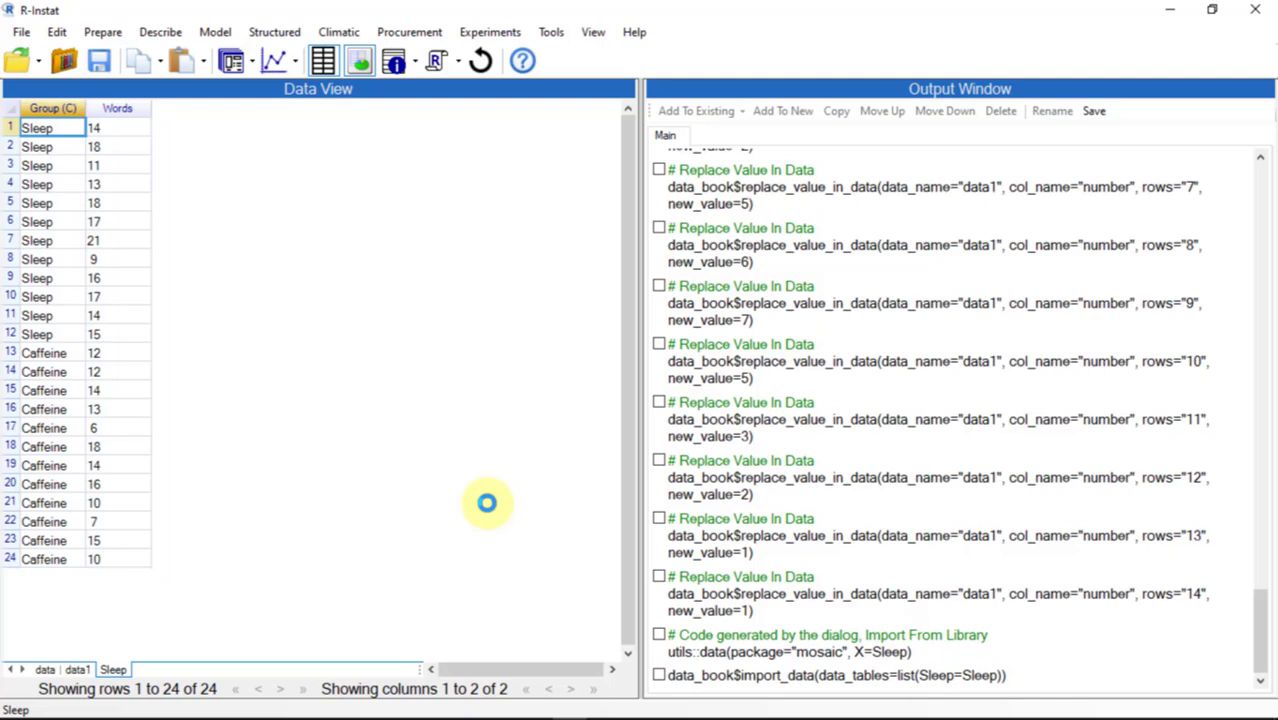
Start a new data frame with its settings reset to defaults and set the number of rows to 24.
click(24, 33)
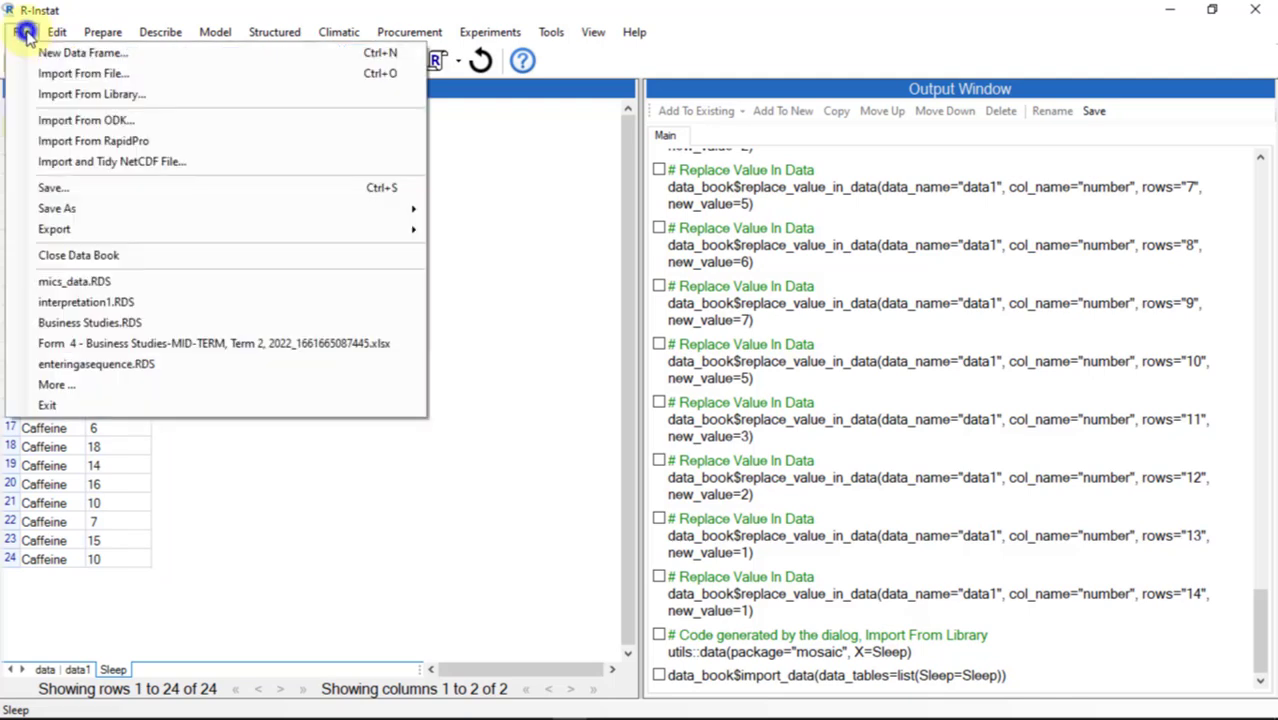
click(30, 52)
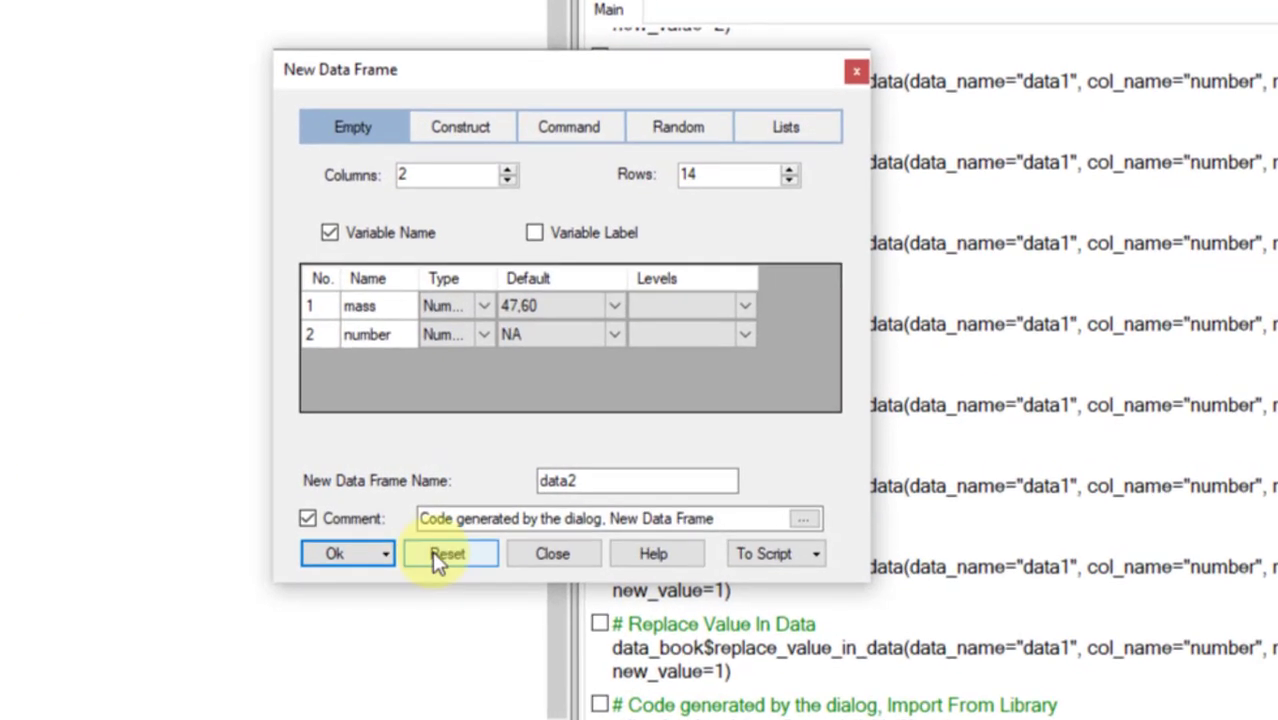
click(470, 543)
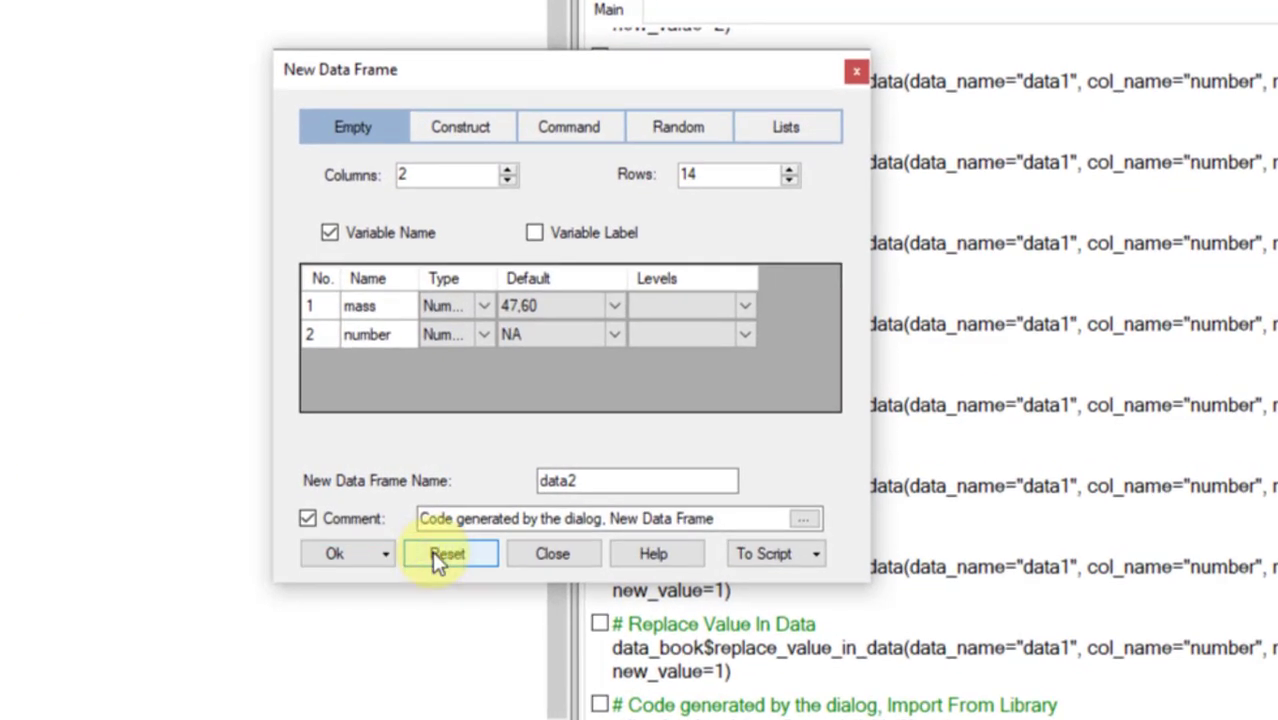
click(434, 553)
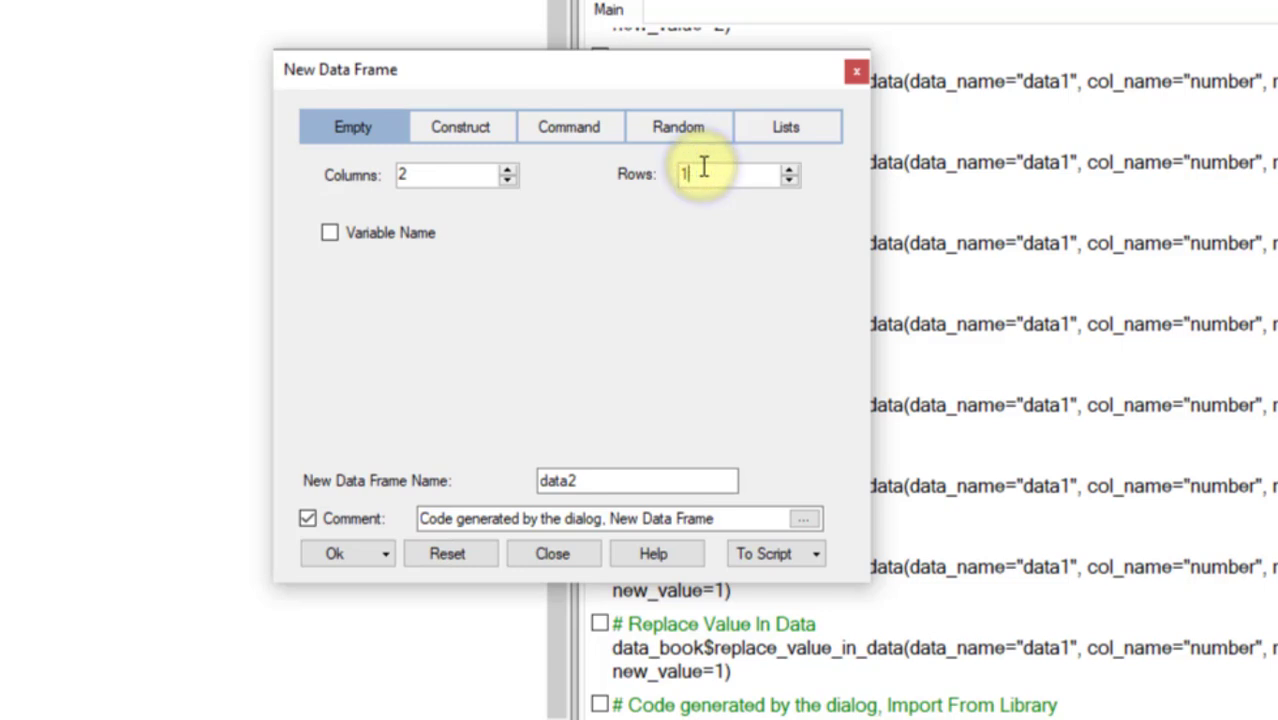
double_click(703, 172)
key(BackSpace)
text(24)
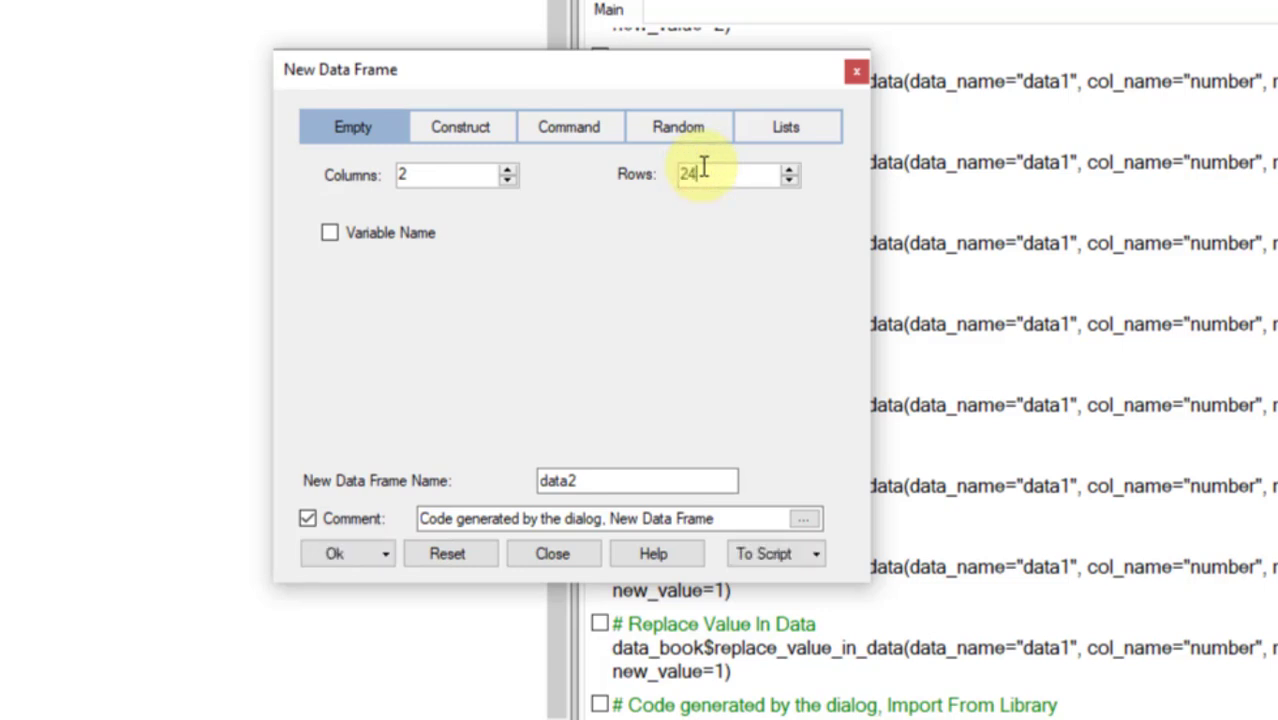
Enable variable names, name the two variables group and words, and make group a Factor with levels sleep,caffeine.
click(331, 237)
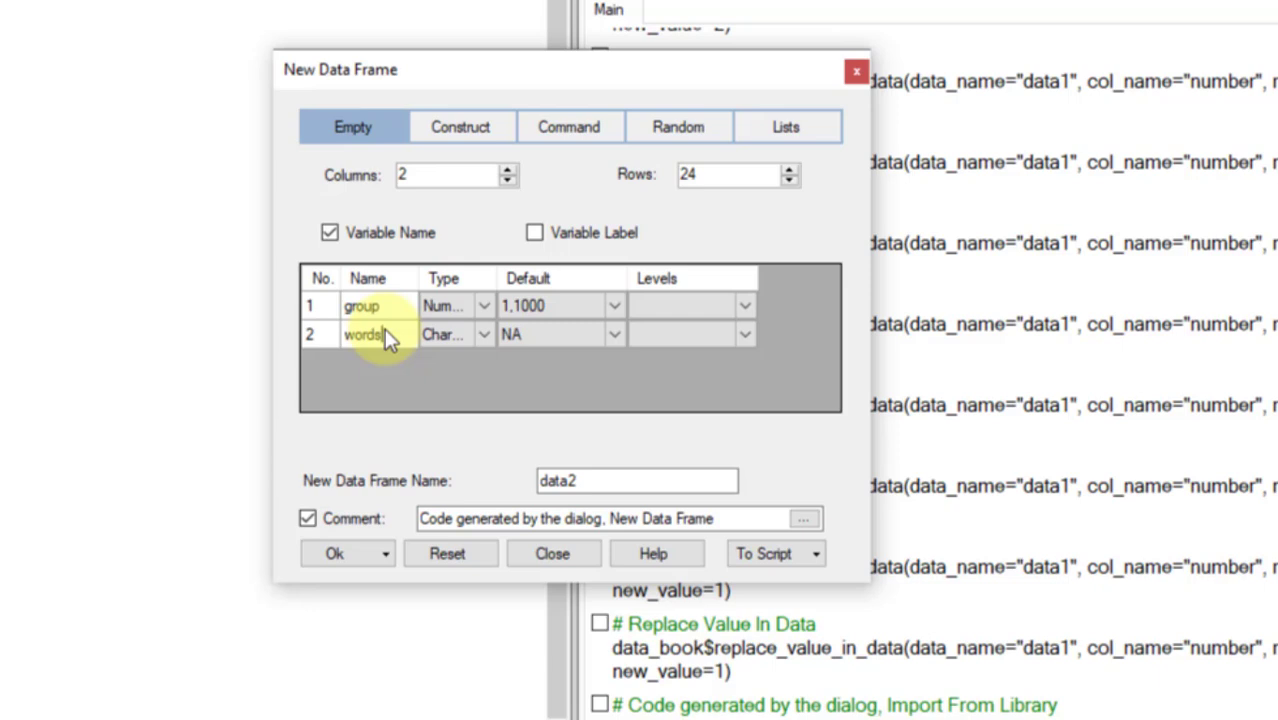
click(480, 310)
click(472, 362)
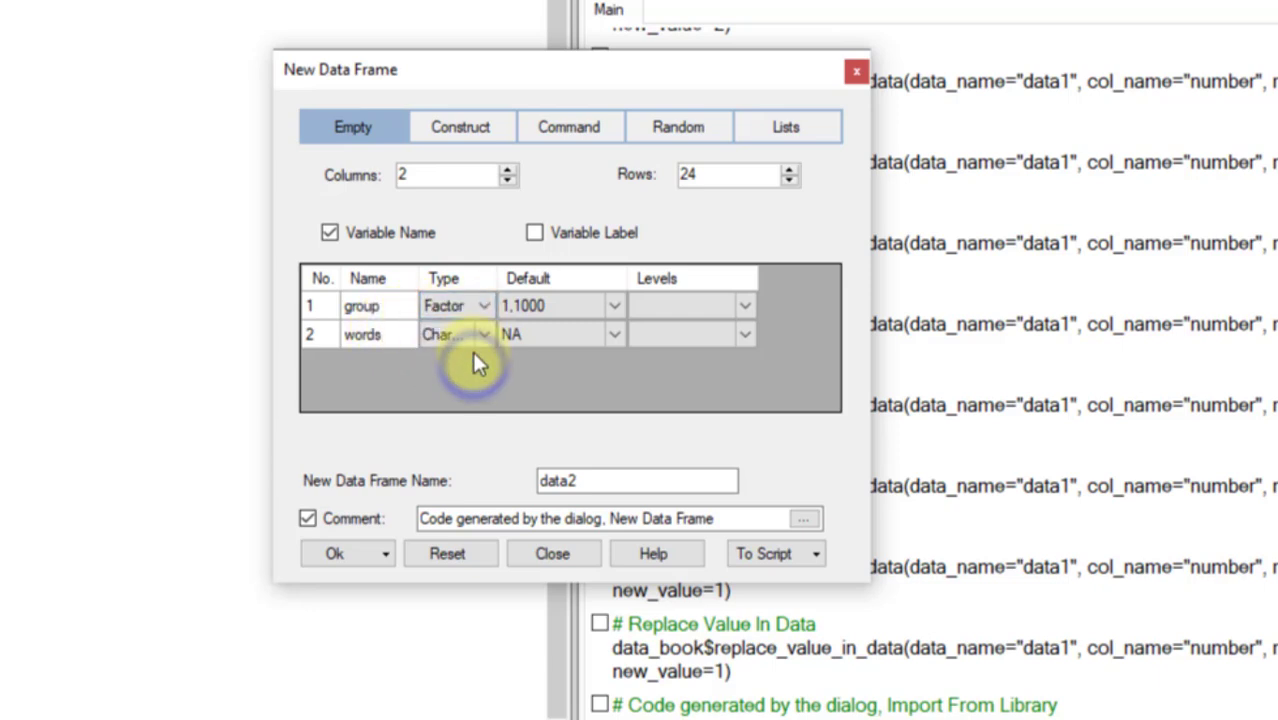
click(680, 310)
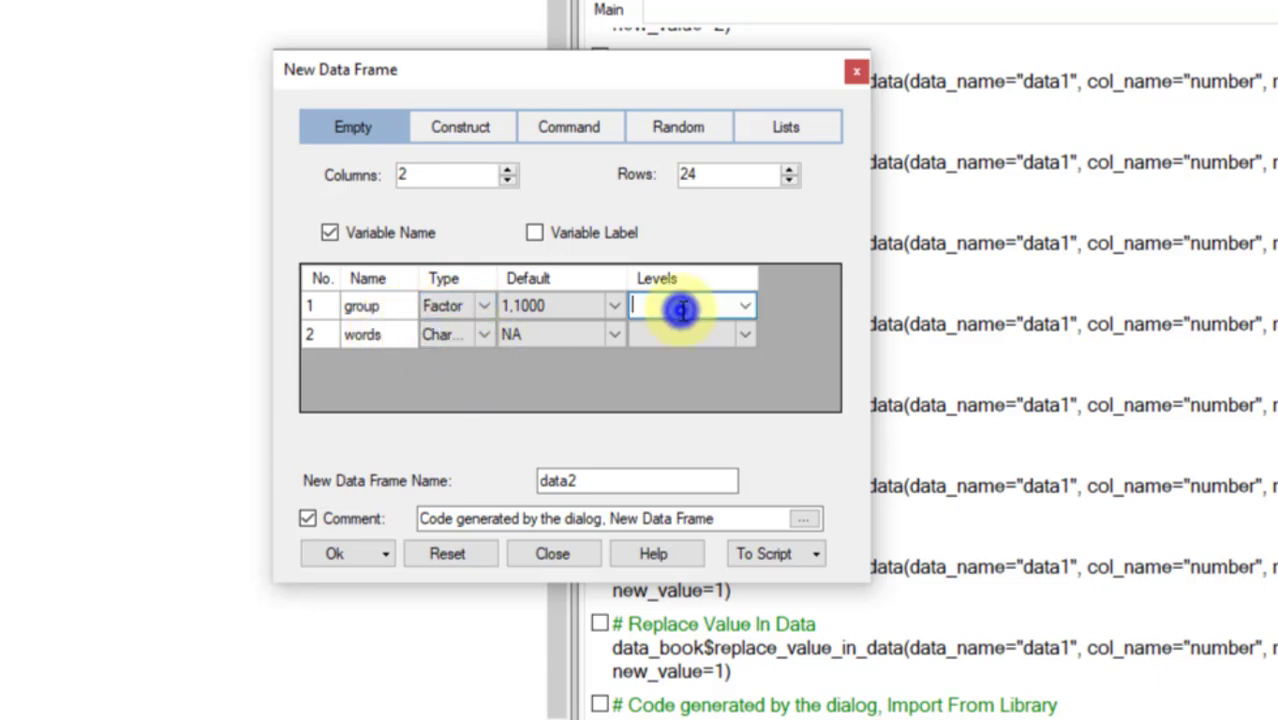
text(sleep,caffeine)
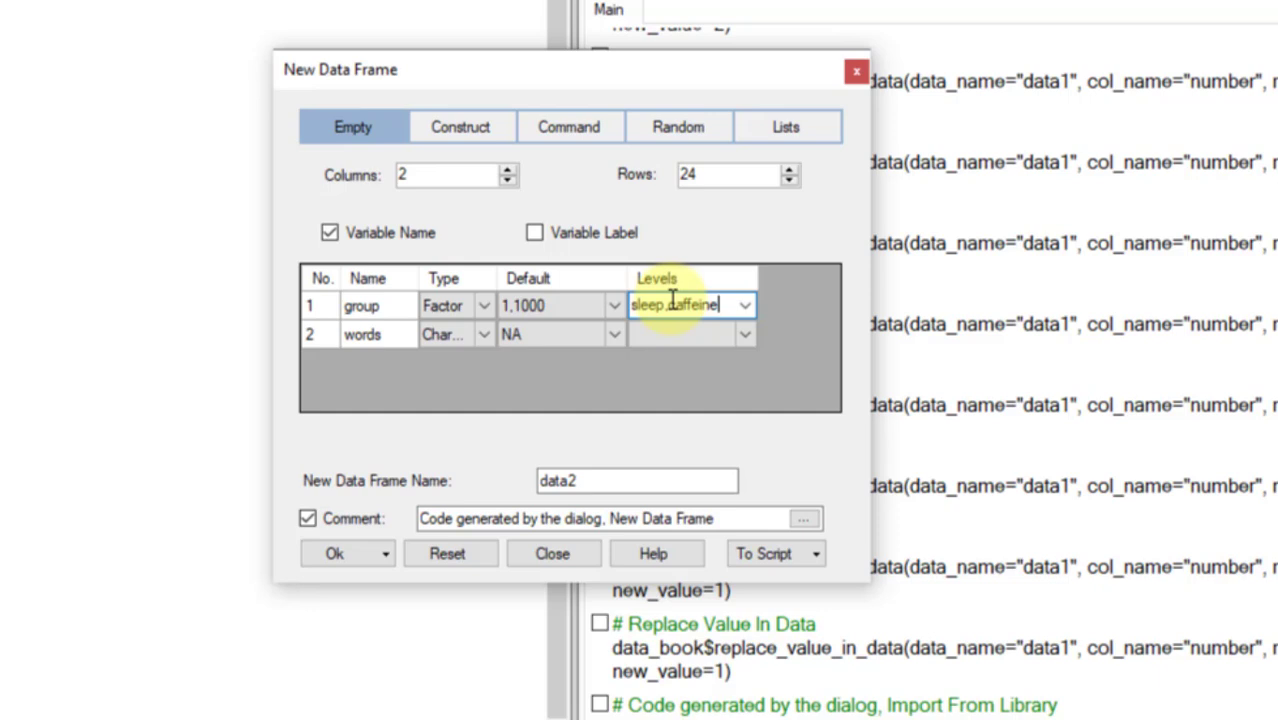
Set the type of the words variable to Integer and enable variable labels for the new data frame.
click(483, 334)
click(458, 401)
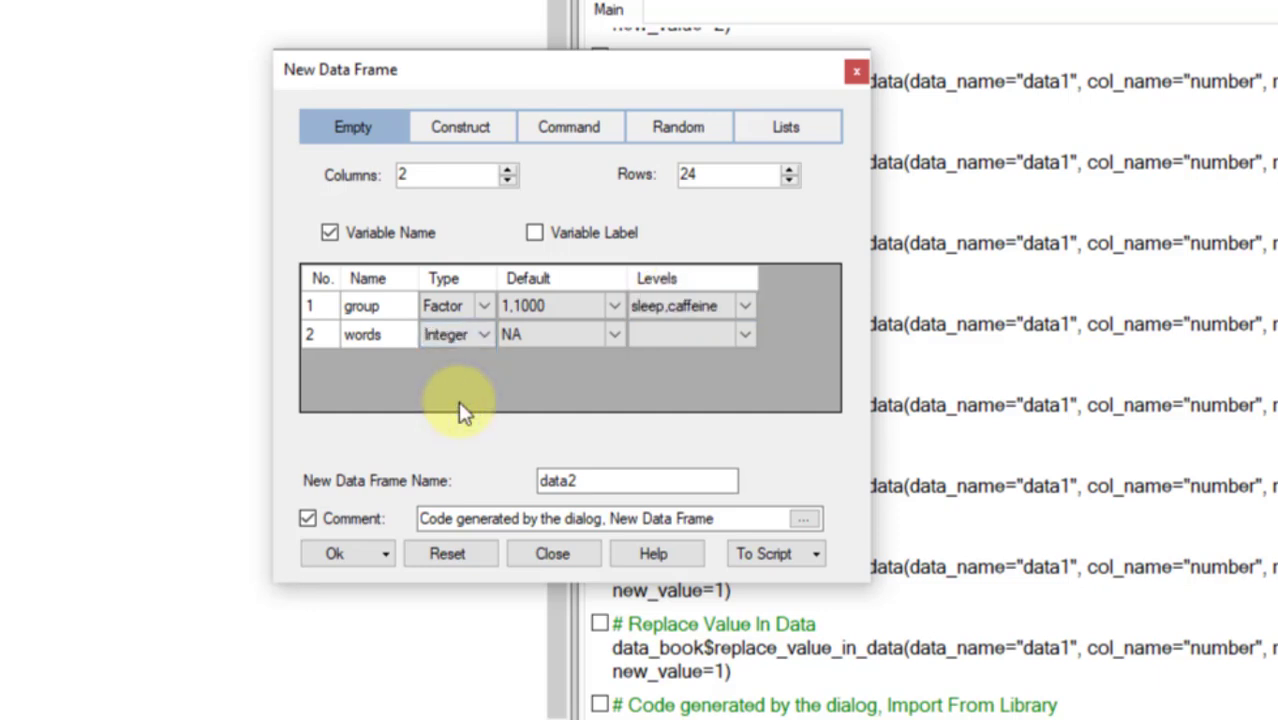
click(534, 232)
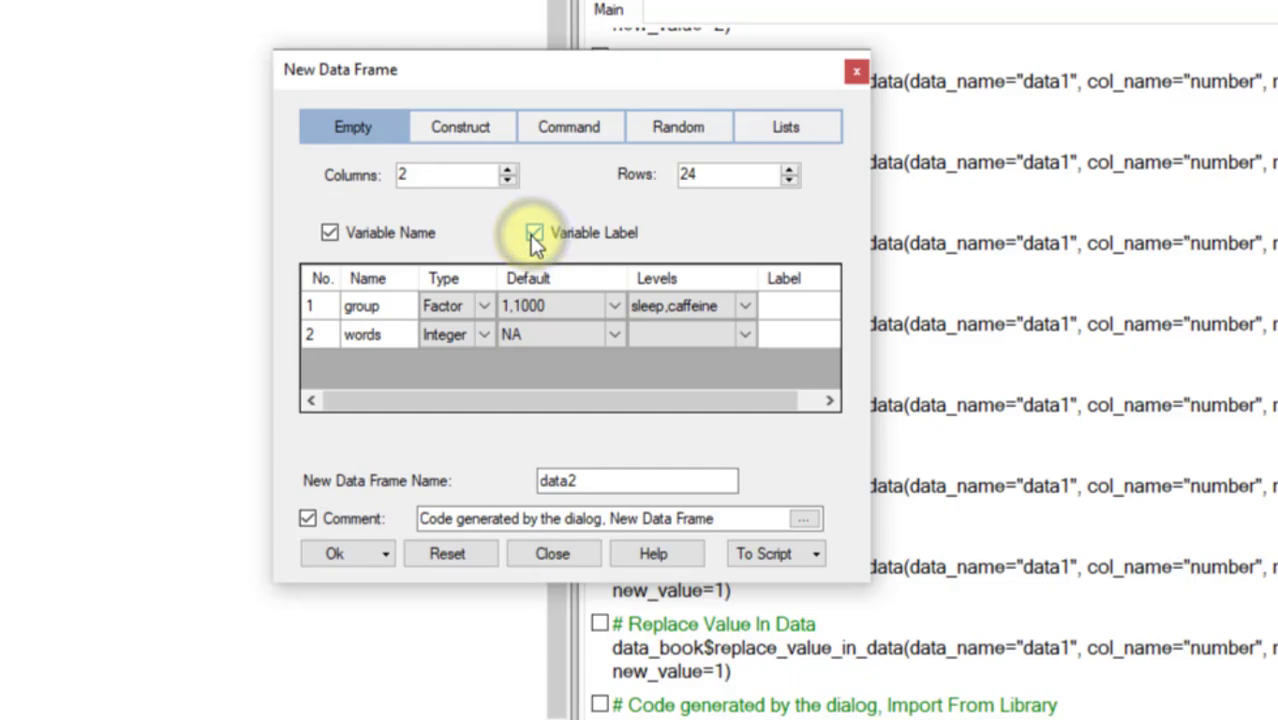
Label the group variable "Treatment group" and the words variable "Numbers of words out of 24 recalled".
click(776, 308)
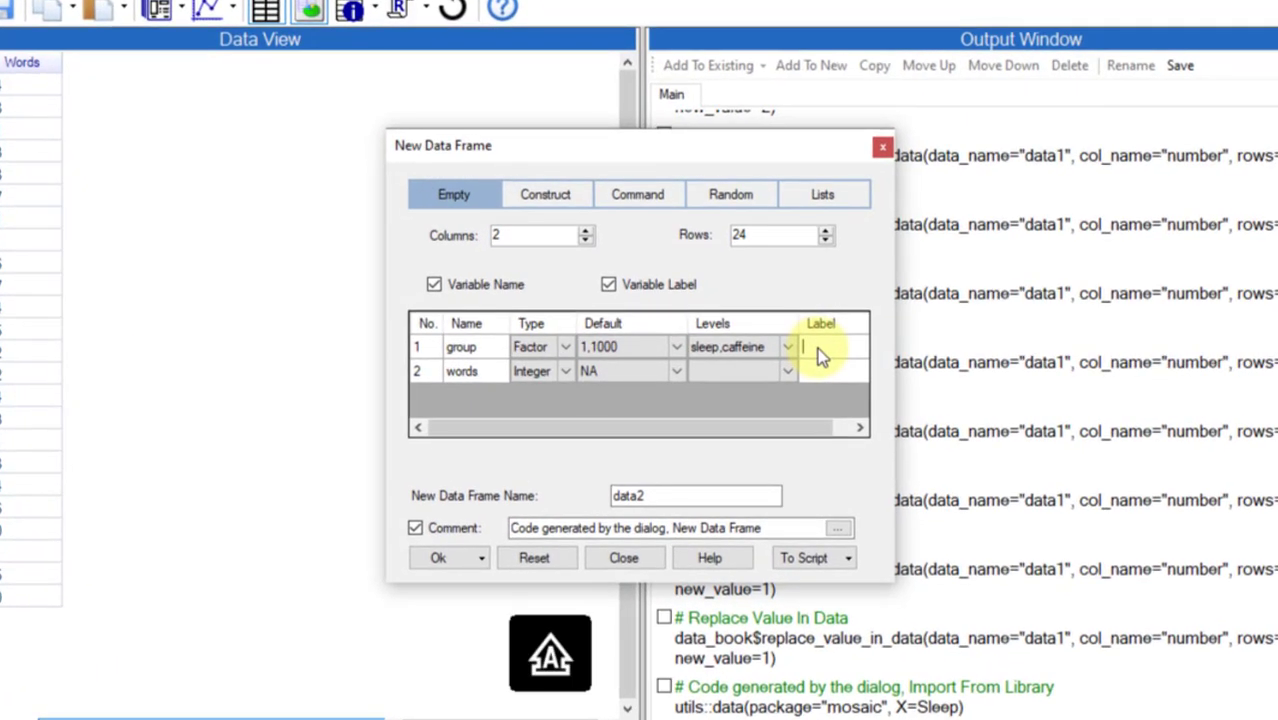
text(Treatment group)
click(815, 372)
text(Numbers)
text( of)
text(words out of 24 re)
text(cal)
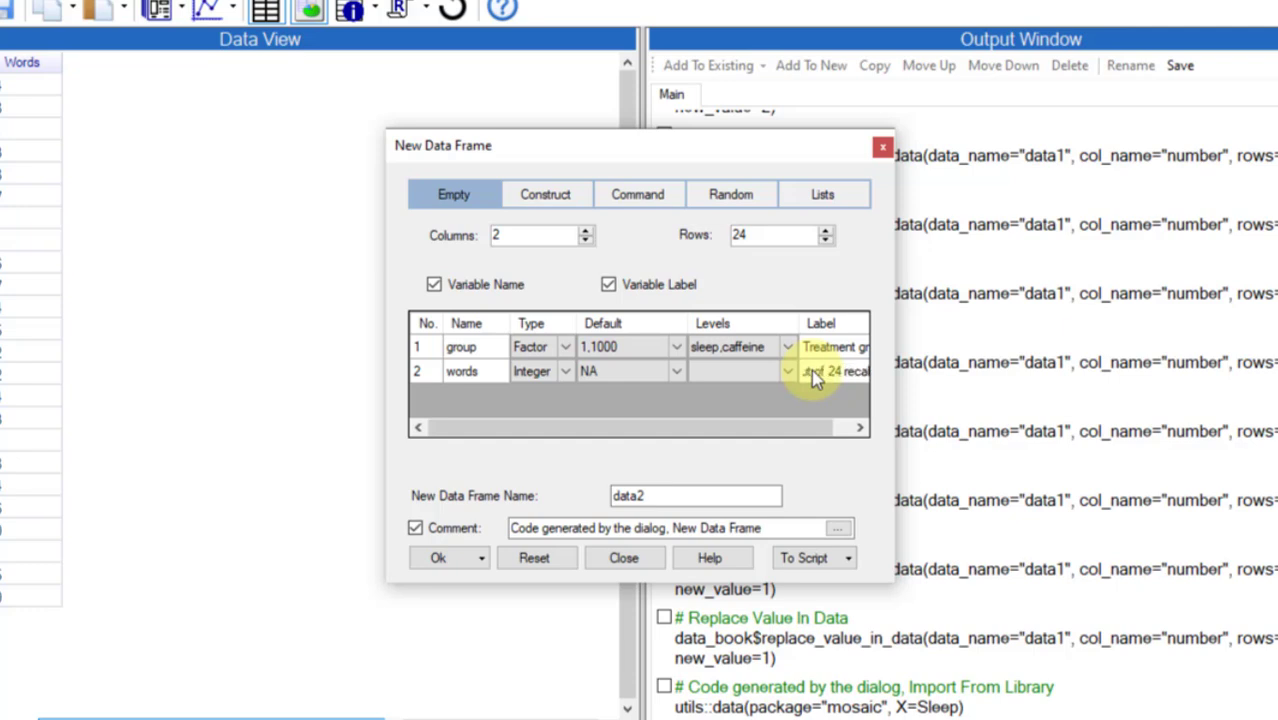
Name the new data frame sleep and create it.
double_click(690, 494)
text(sleep)
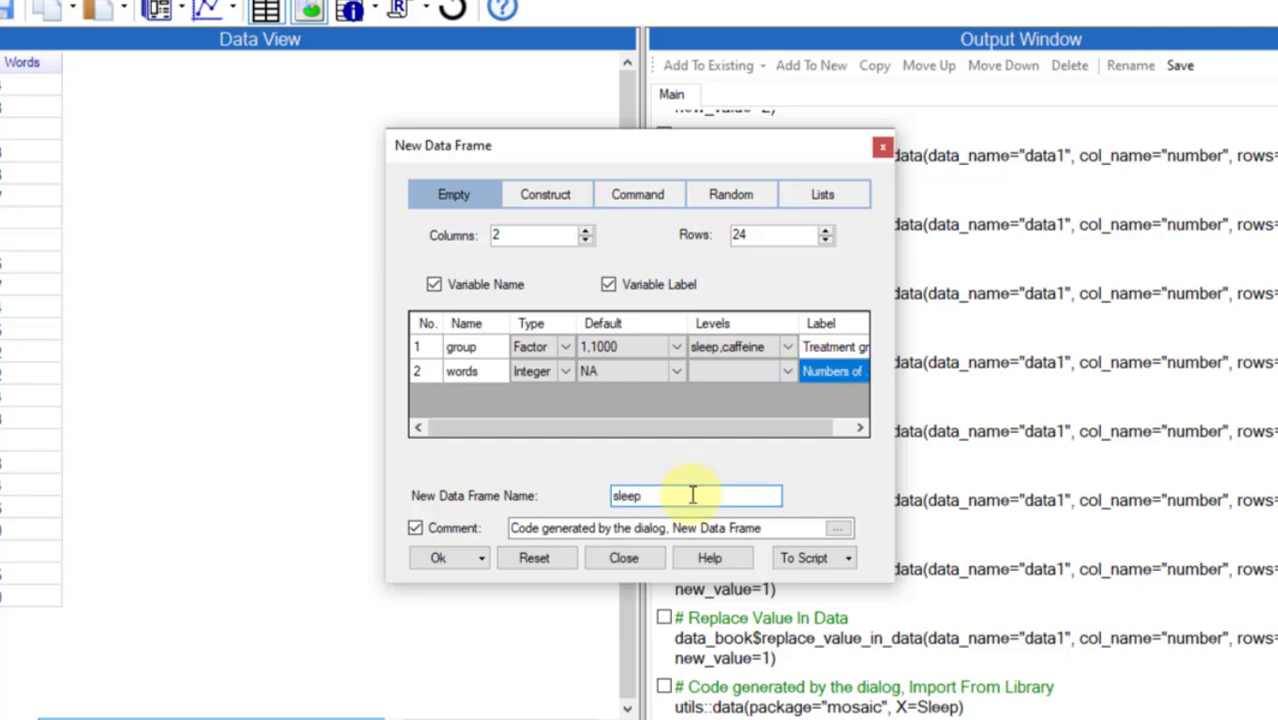
click(438, 557)
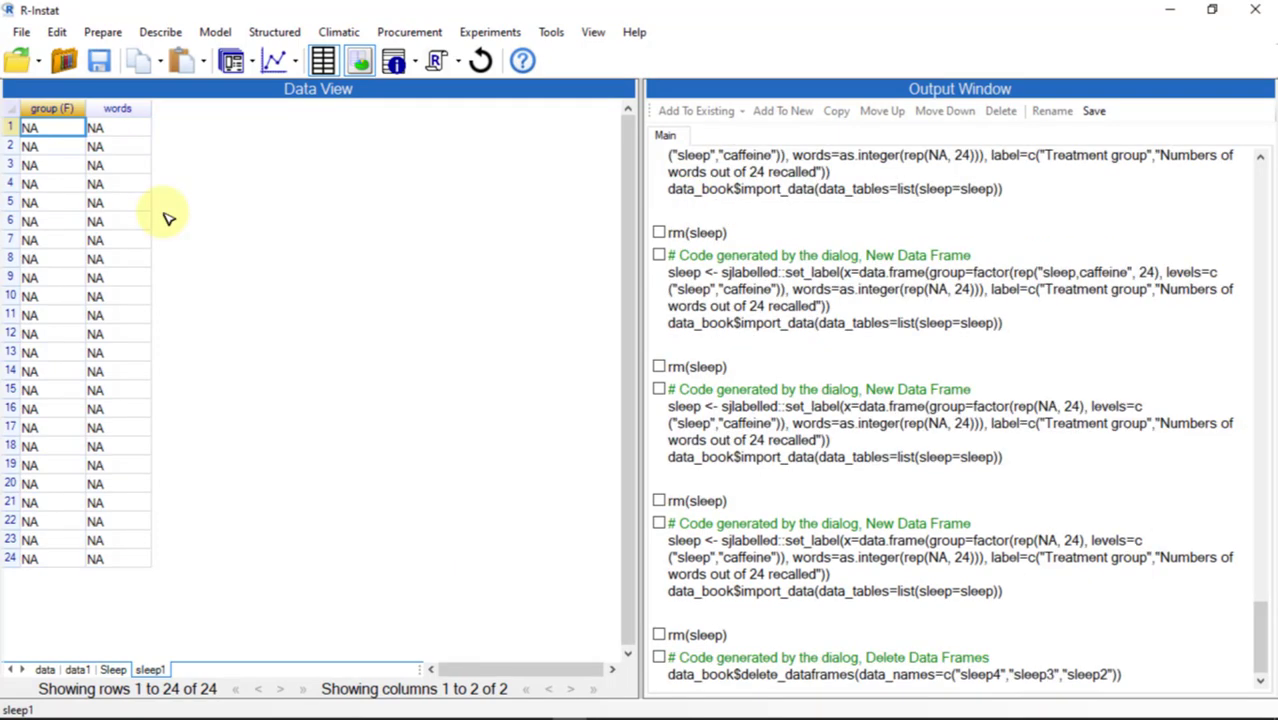
Enter 14, 18, 11, 13, 18, 17, 21, 9, 16, 17, 14 and 15 in rows 1 to 12 of the words column.
click(114, 128)
text(14 18 11 13 18 17 21 9)
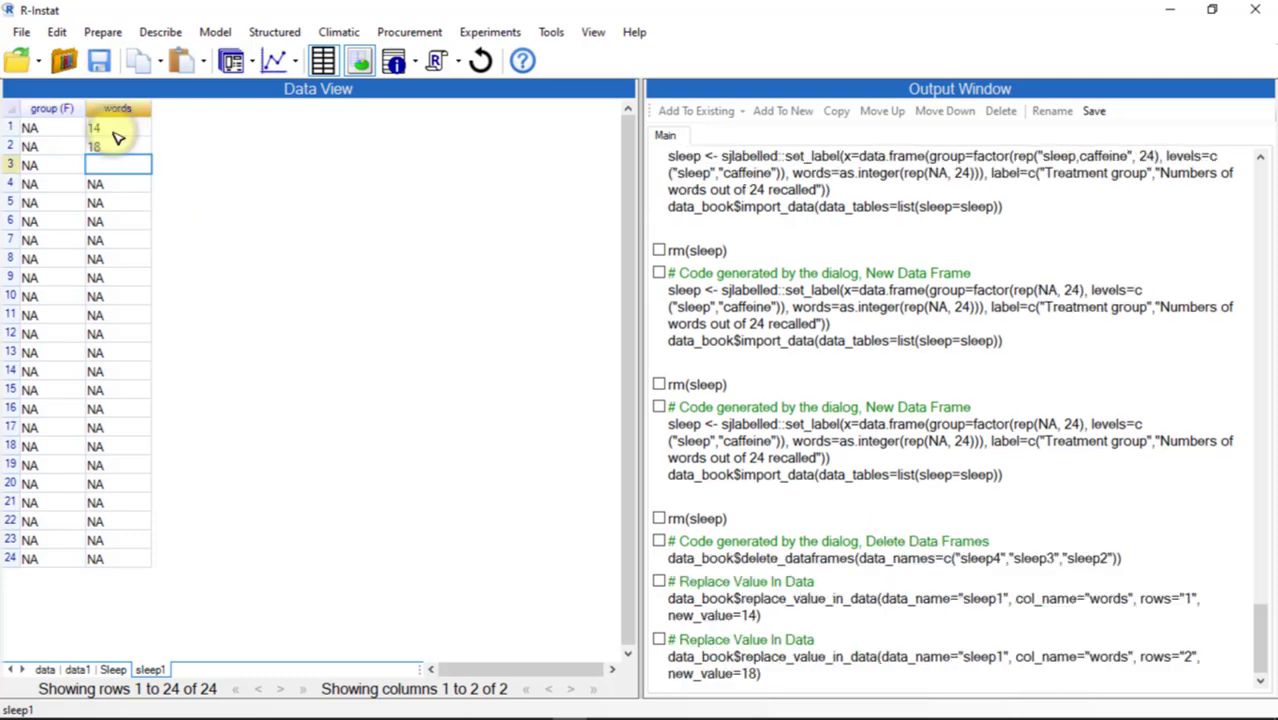
key(Return)
text(16)
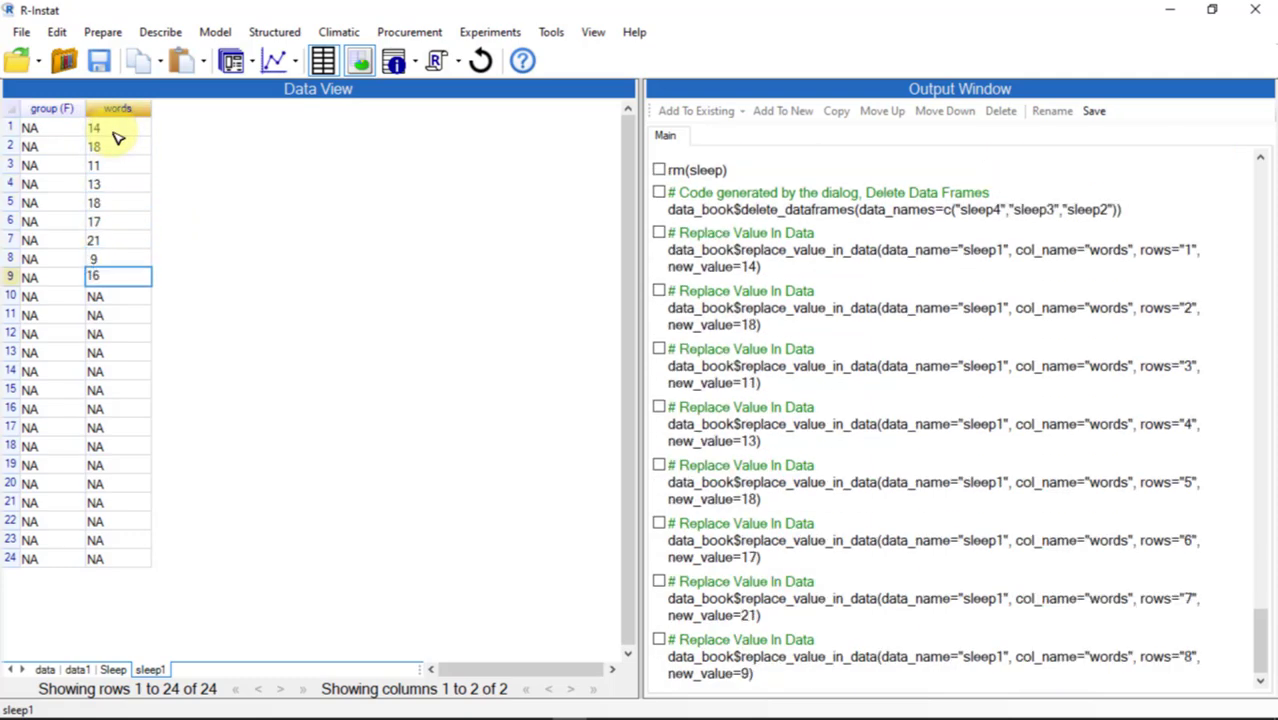
key(Return)
text(17)
key(Return)
text(14)
key(Return)
text(15)
key(Return)
Enter 12, 12, 14, 13, 6, 18, 14, 16, 10, 7, 15 and 10 in rows 13 to 24 of the words column.
text(12)
key(Return)
text(12 14)
key(Return)
text(13)
key(Return)
text(6 18 14 16 10 7 15 10)
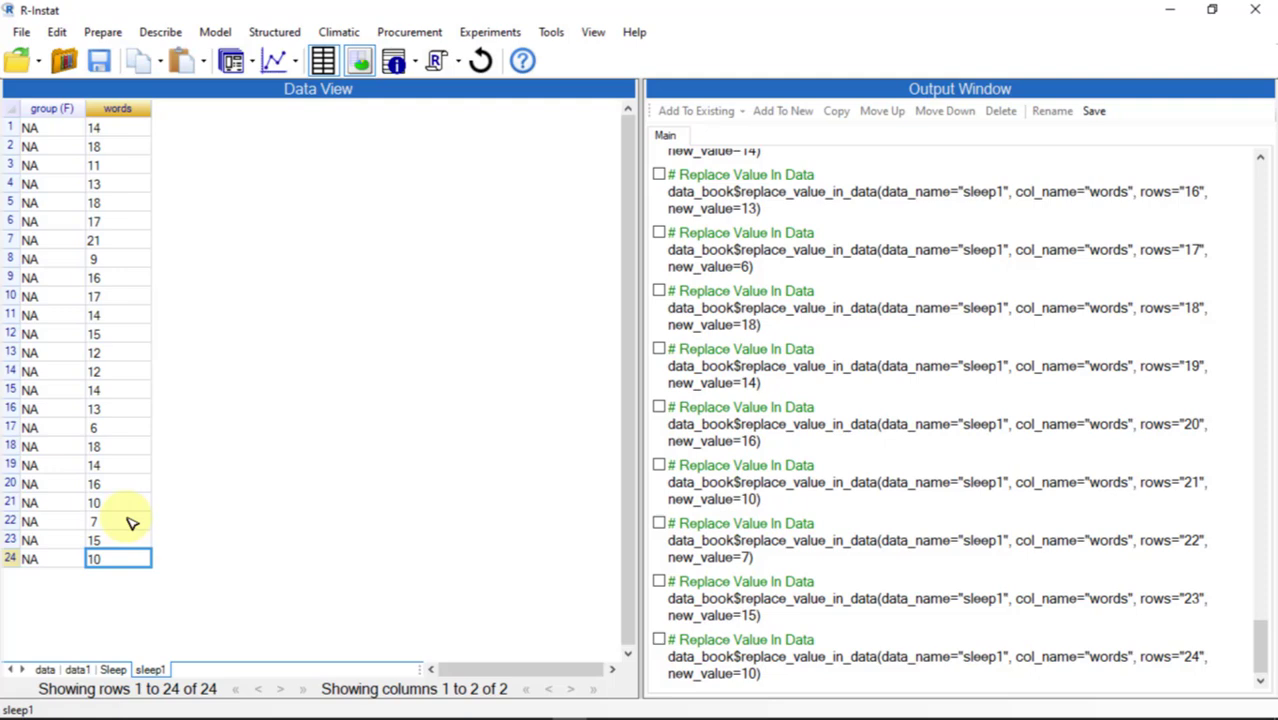
Enter sleep in row 1 and caffeine in row 13 of the group column.
click(66, 133)
text(sleep)
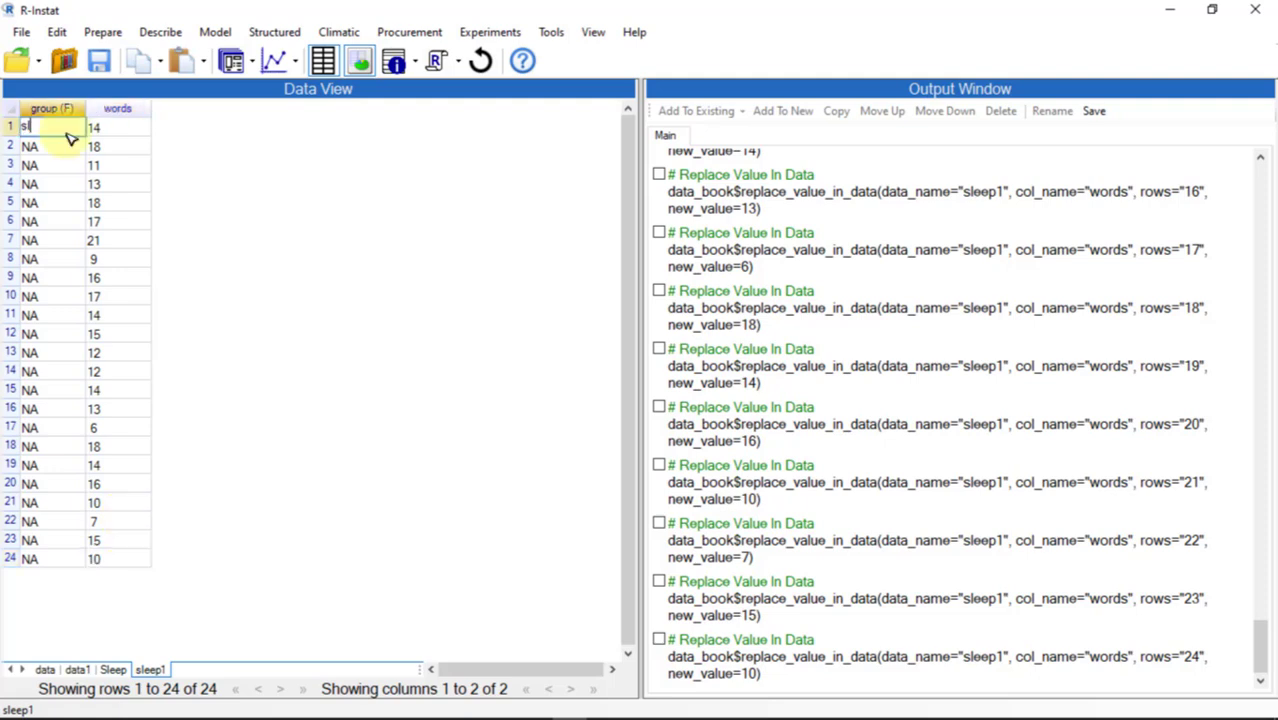
key(Return)
click(37, 352)
text(caffe)
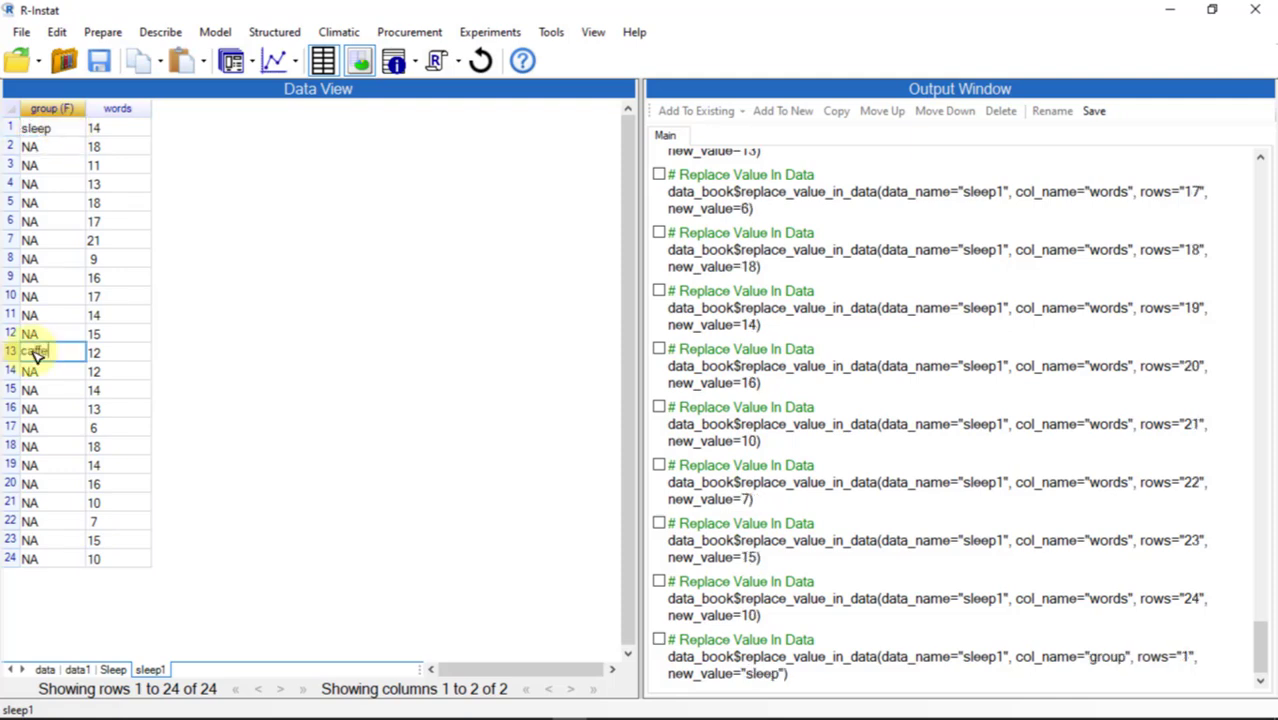
text(ine)
key(Return)
Replace the missing values in the group column of sleep1 with the value from above.
click(102, 32)
mouse_move(150, 56)
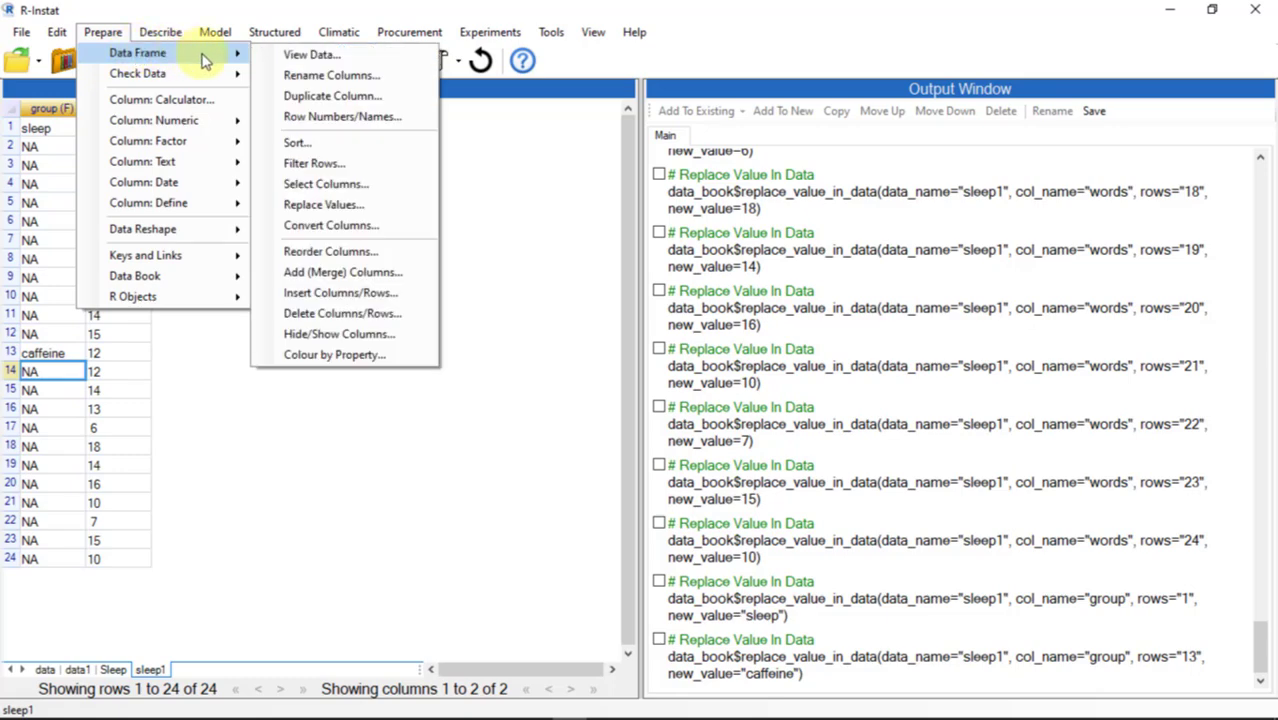
click(312, 205)
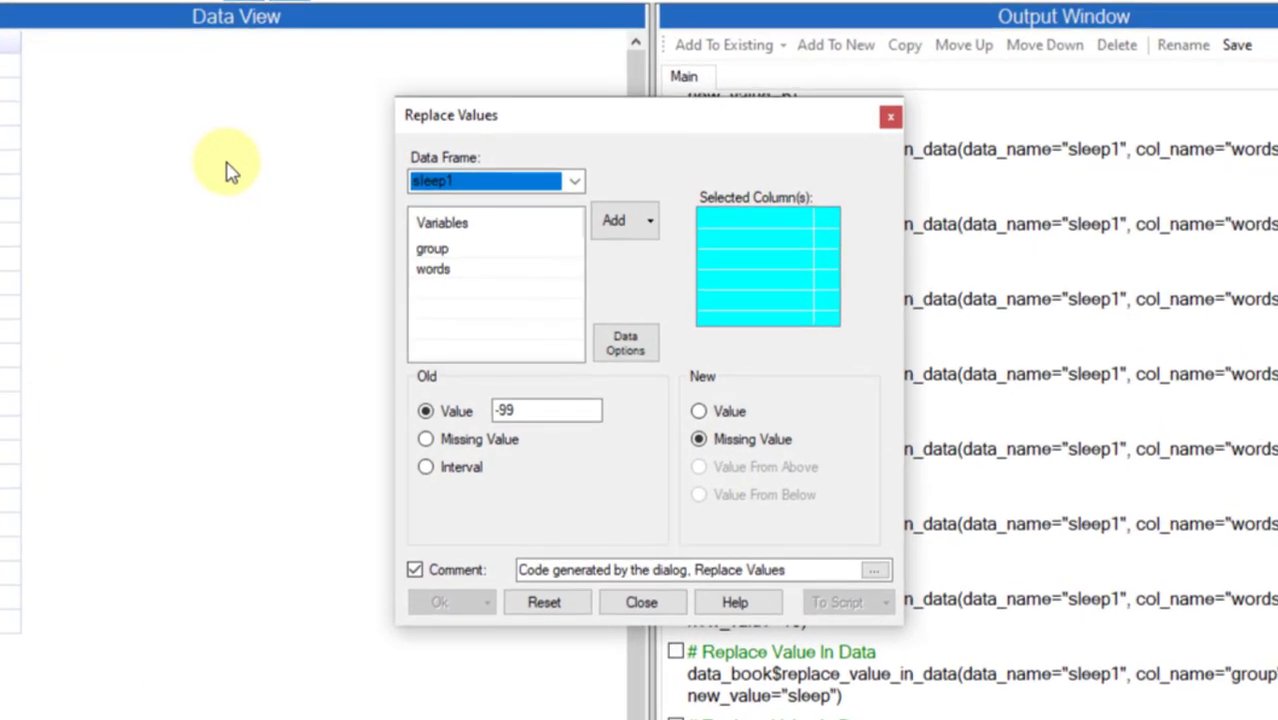
click(464, 269)
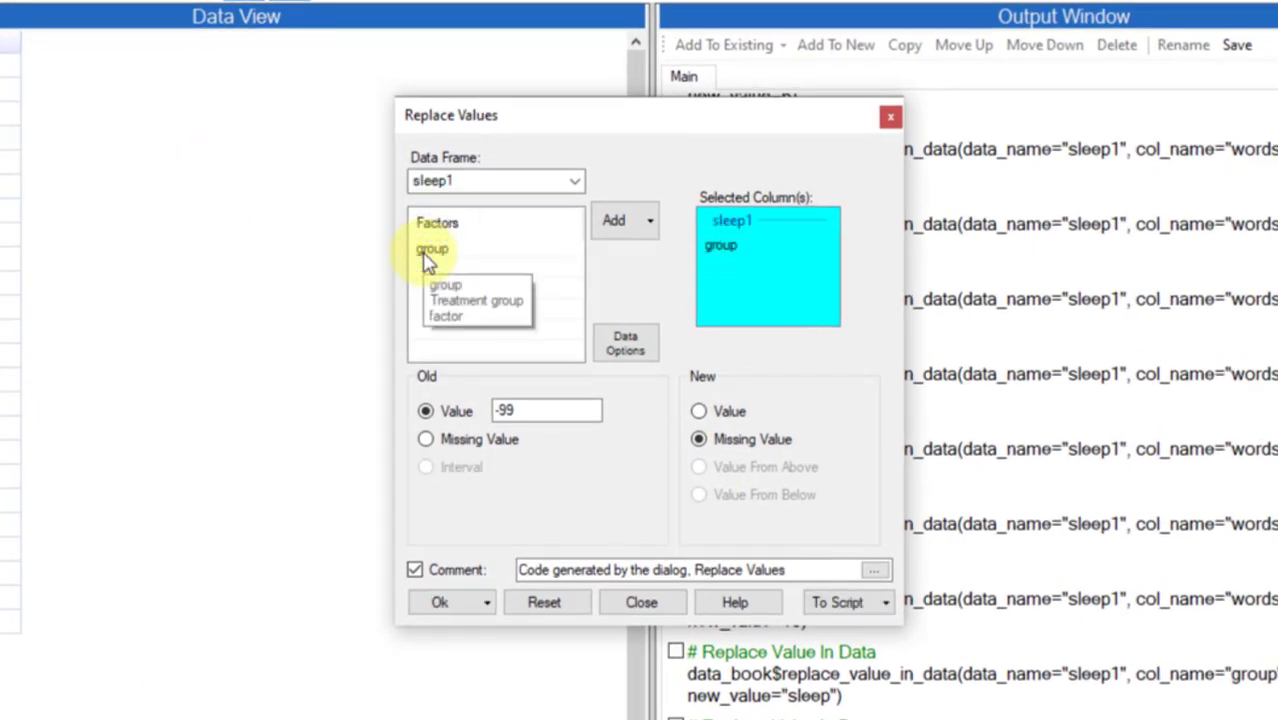
click(426, 440)
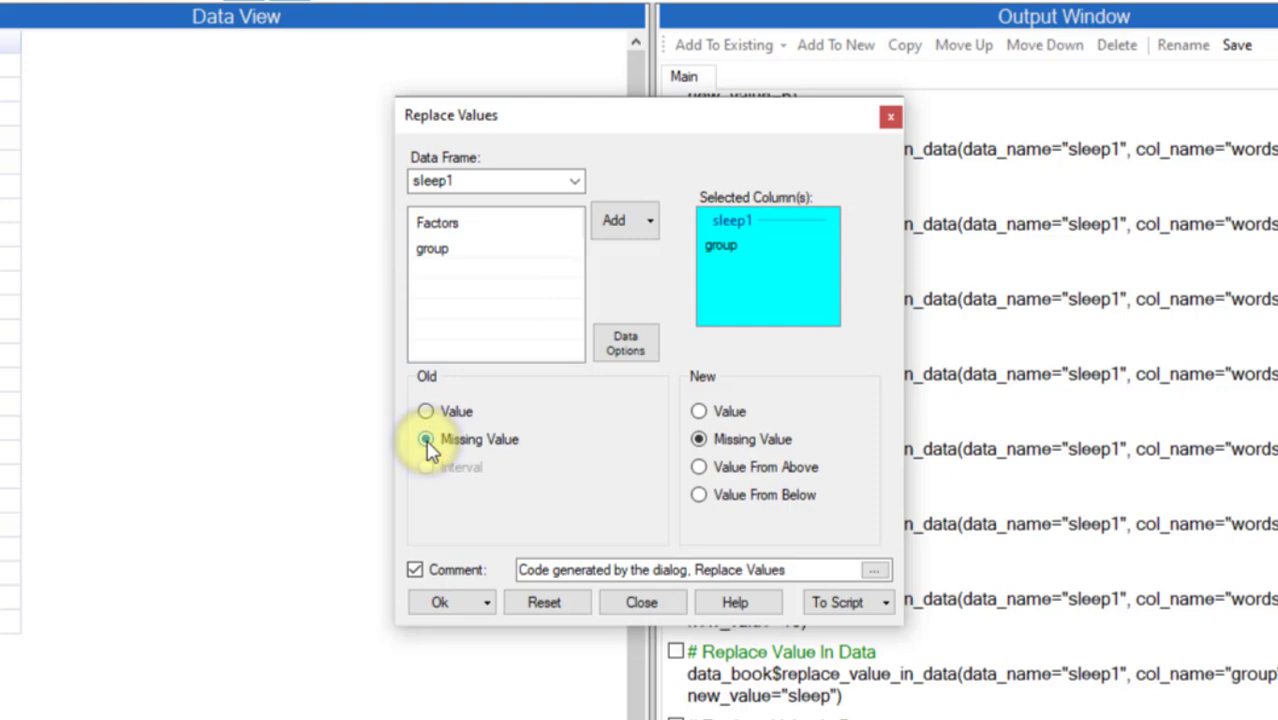
click(698, 467)
click(436, 602)
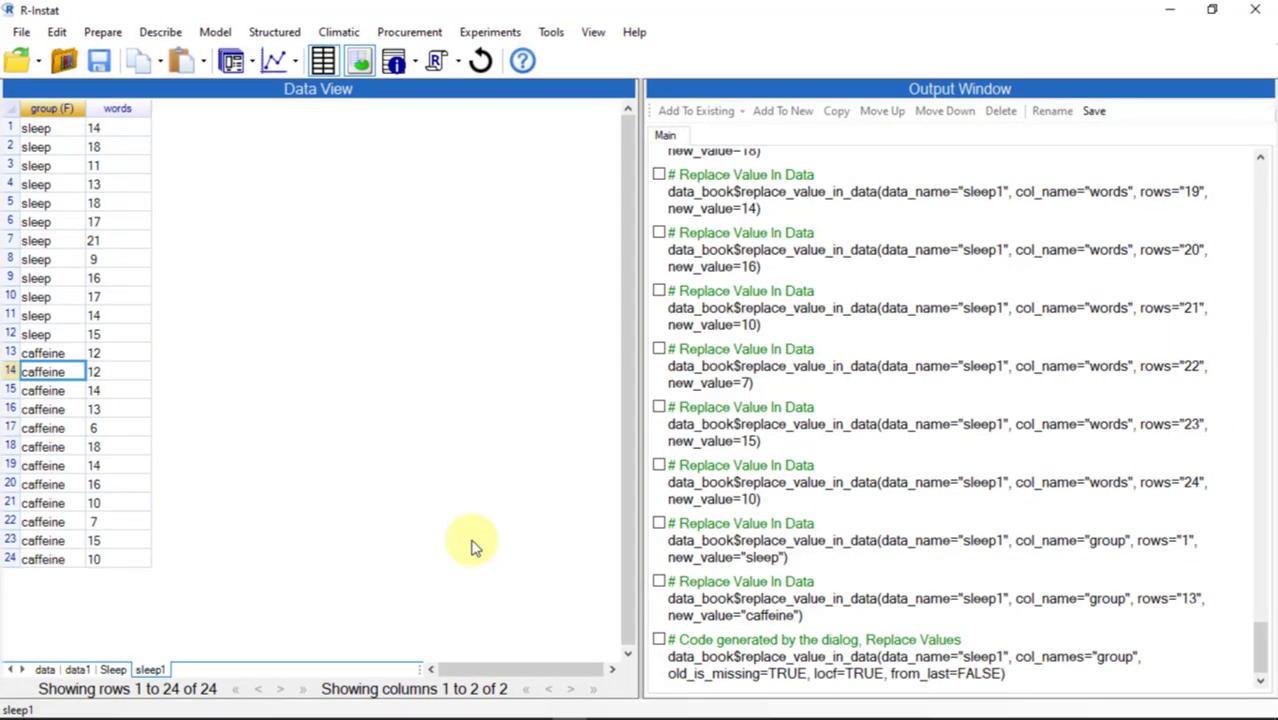
Add a regular sequence column named regular to sleep1, from 1 to 2 in steps of 1, repeating each value 12 times.
click(103, 32)
mouse_move(148, 122)
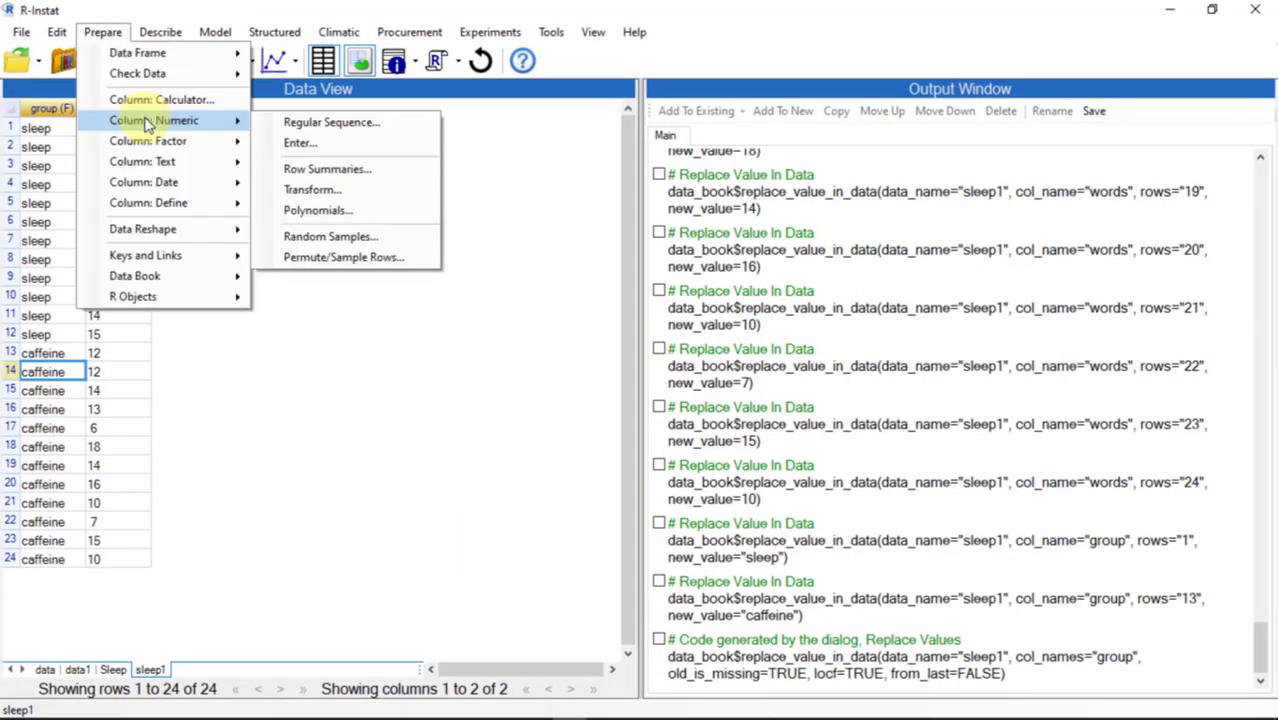
click(272, 124)
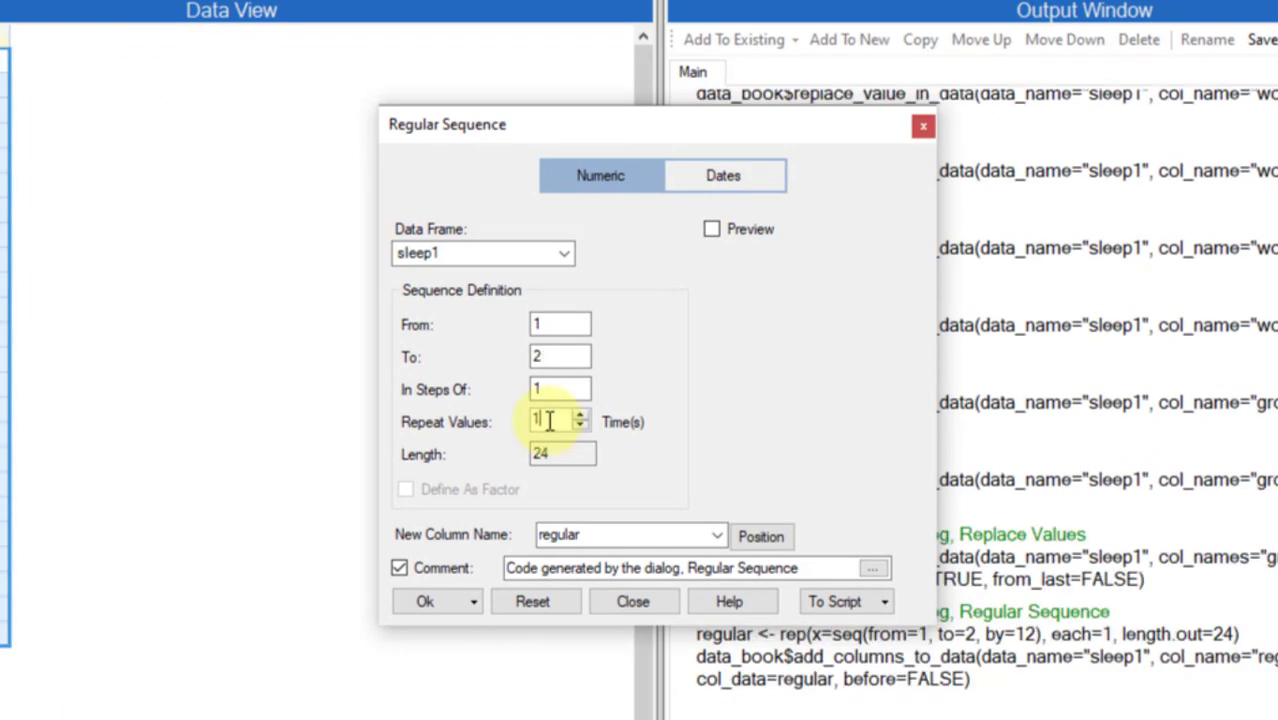
text(2)
click(446, 603)
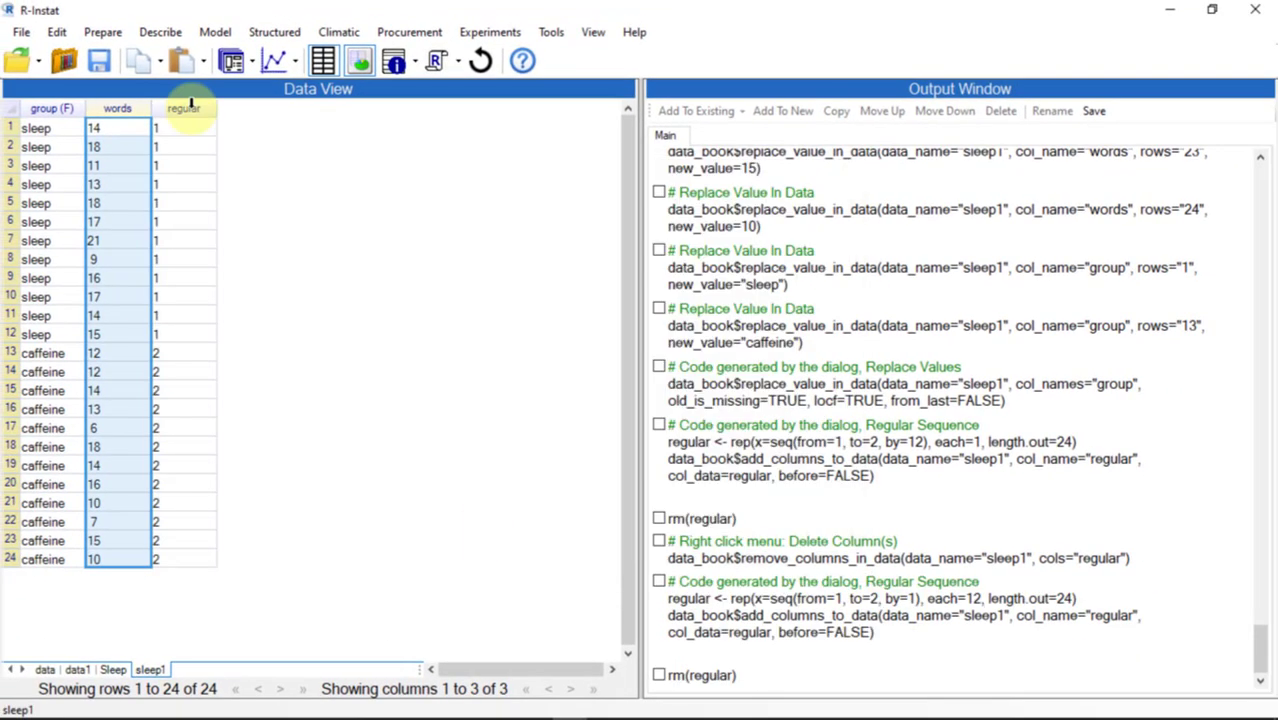
Convert the regular column to a factor and label its levels 1 and 2 as sleep and caffeine.
right_click(68, 34)
click(270, 229)
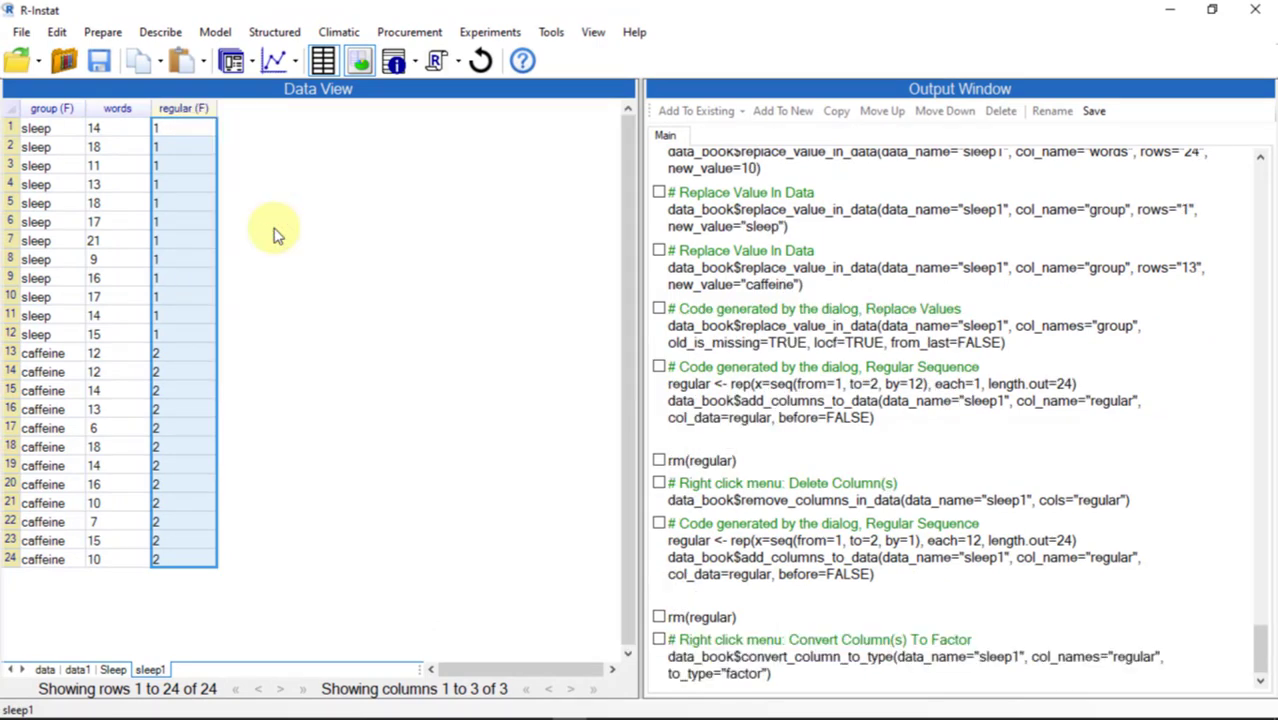
right_click(185, 110)
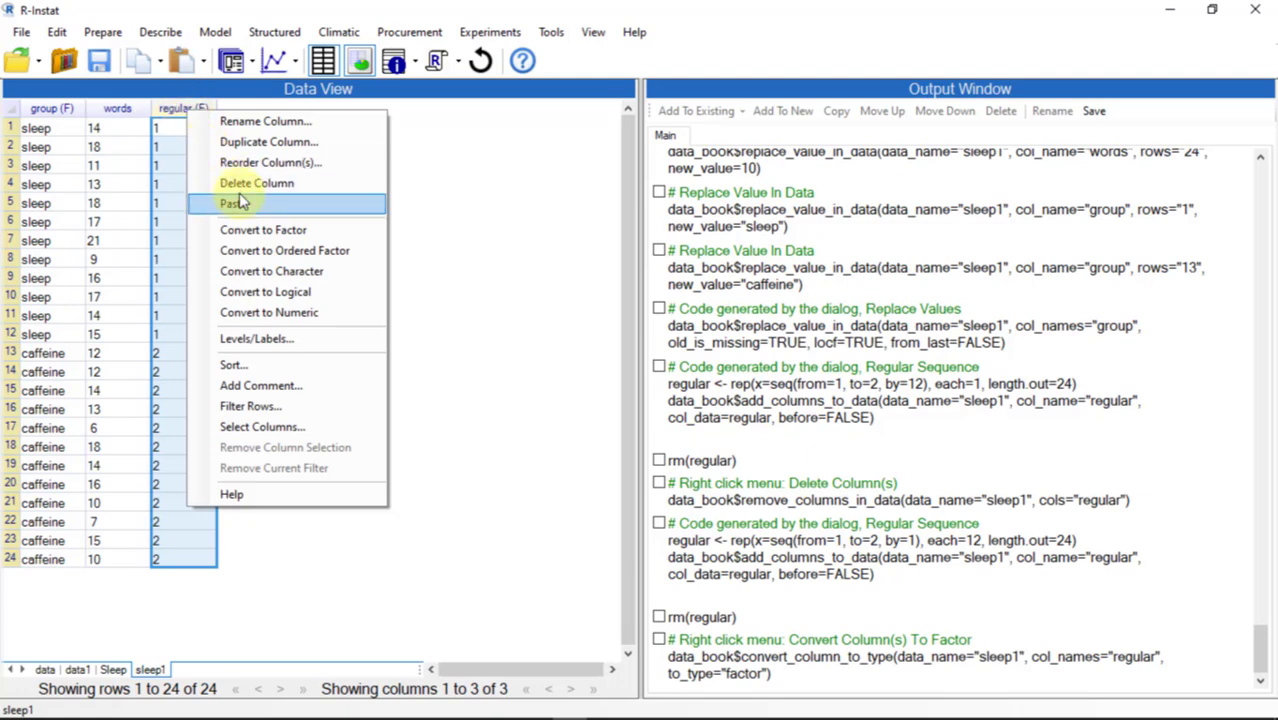
click(262, 338)
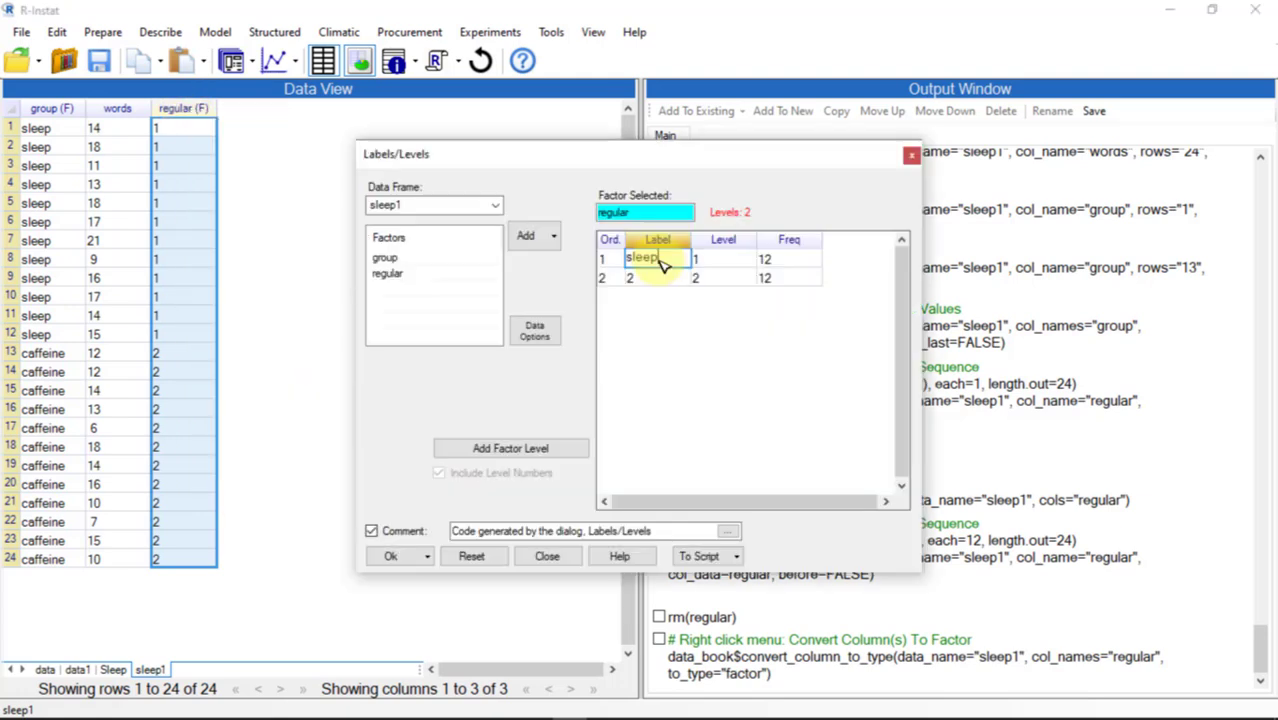
click(662, 277)
text(caffeine)
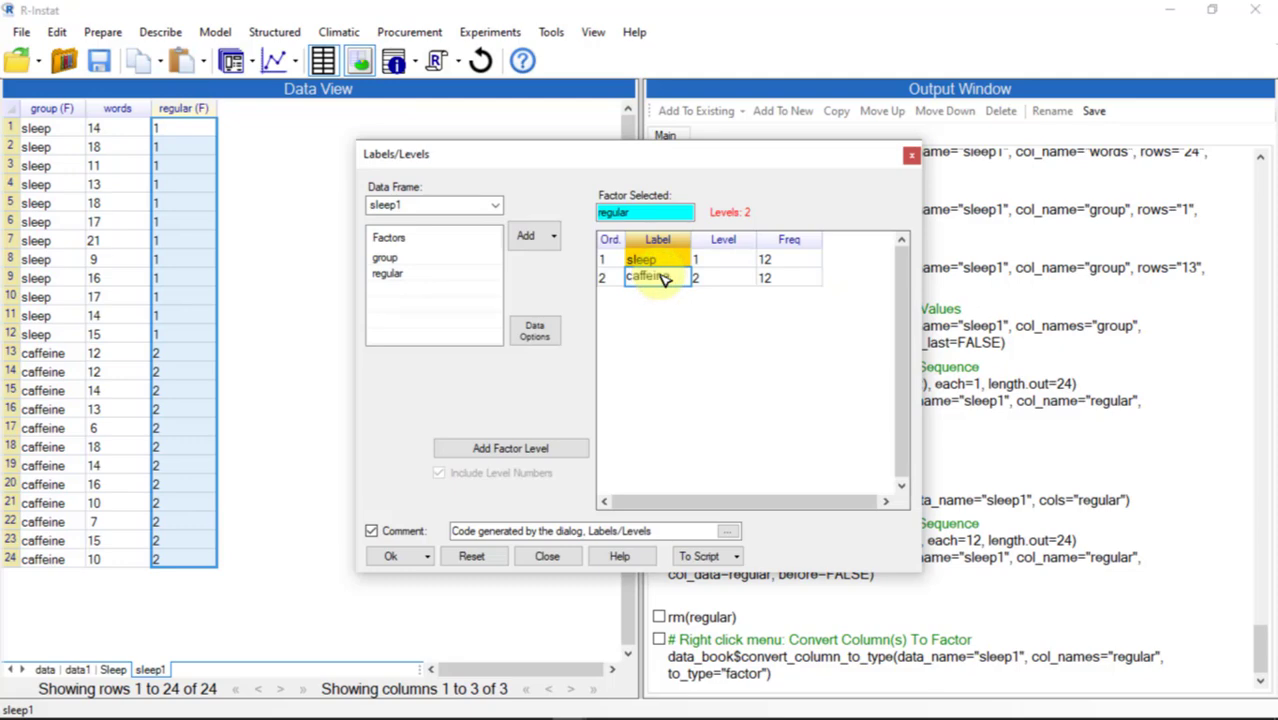
key(Return)
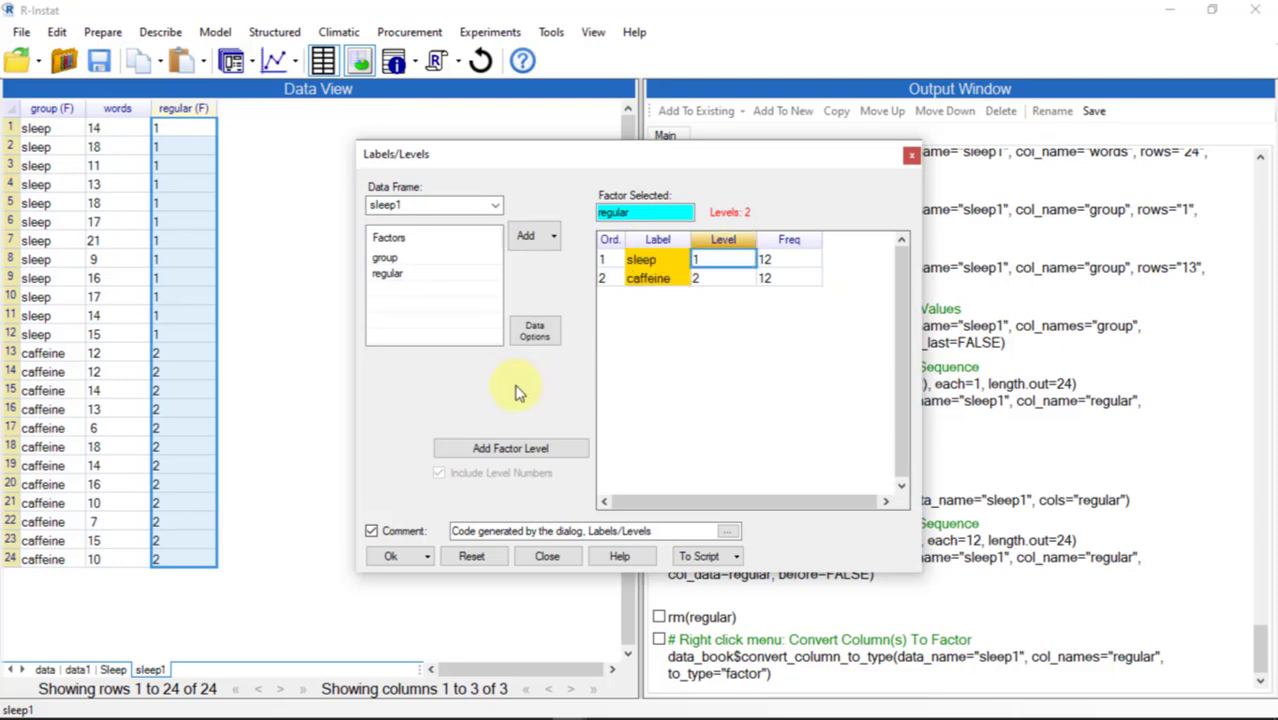
click(398, 556)
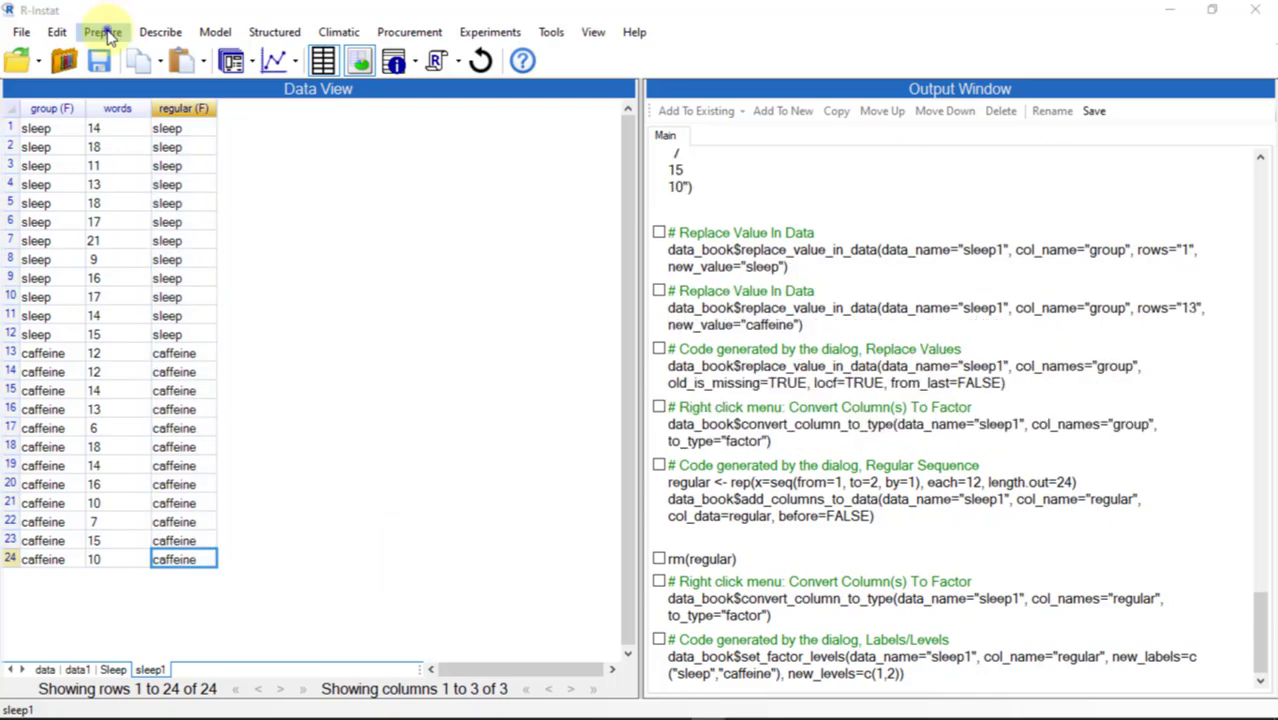
Start a data check on the sleep1 data frame.
click(103, 31)
mouse_move(217, 103)
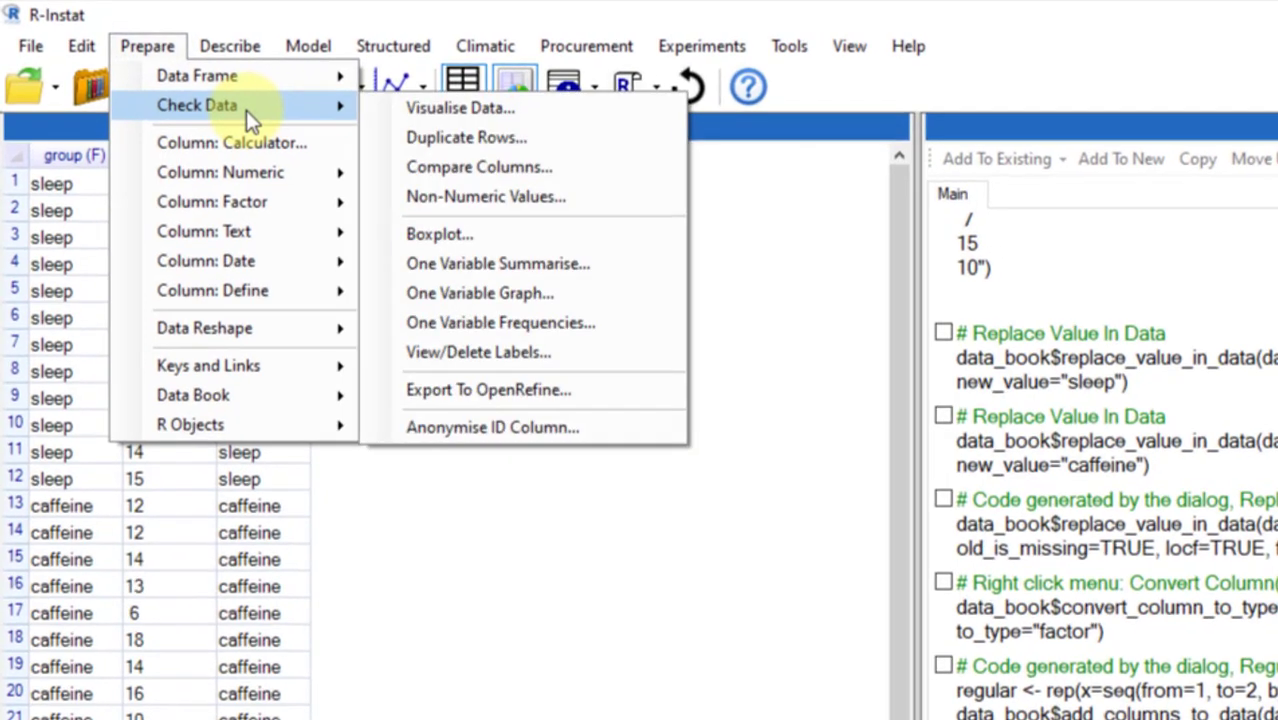